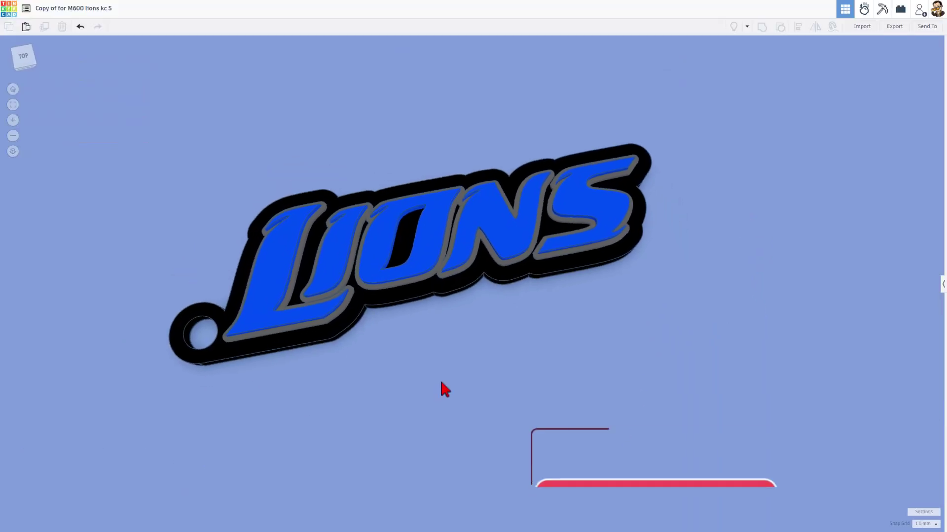
Duplicate the LIONS keychain with Ctrl+D and shift the copy above the original
right_click_drag(440, 383, 408, 379)
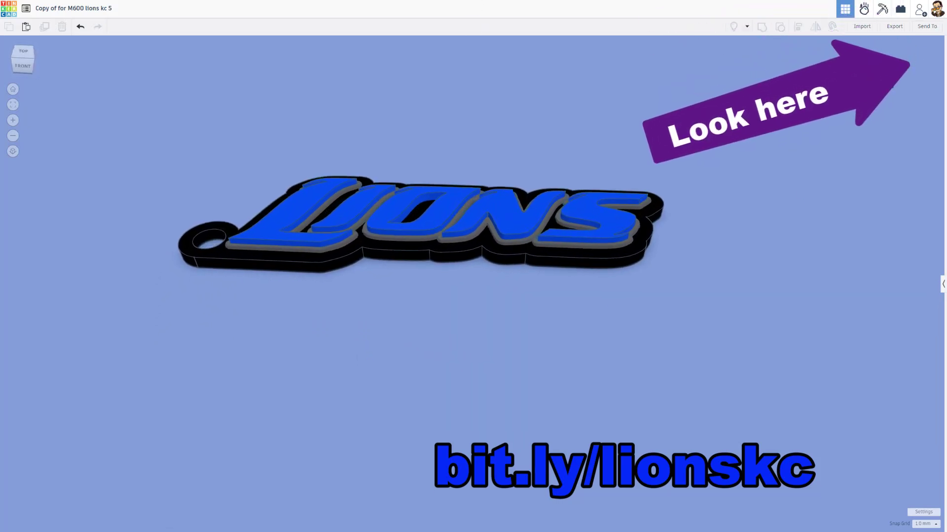
right_click_drag(407, 273, 342, 268)
scroll(384, 330, "down", 2)
left_click(383, 324)
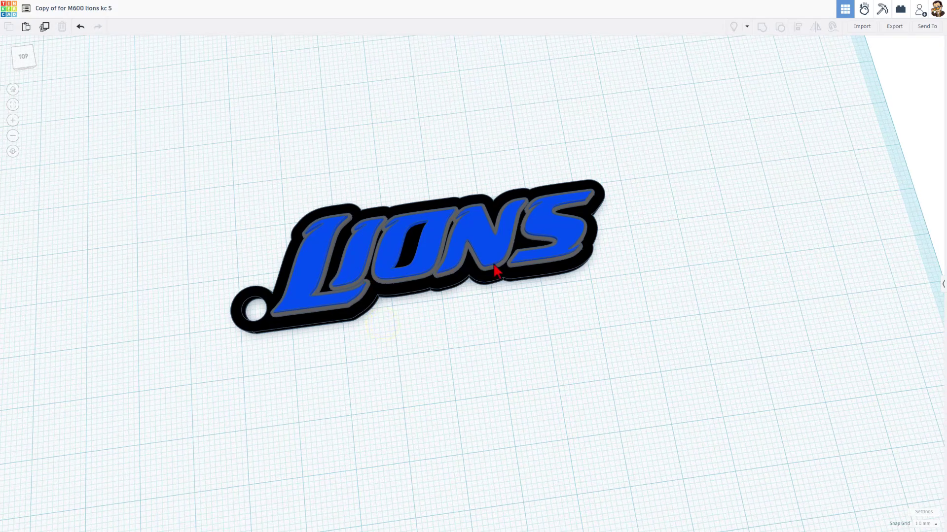
right_click_drag(493, 269, 470, 316)
left_click(456, 279)
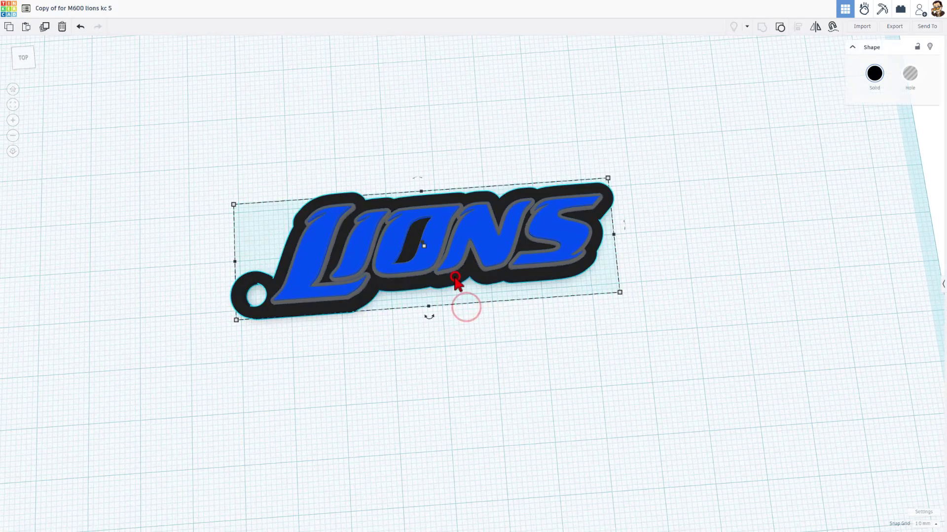
key("ctrl+d")
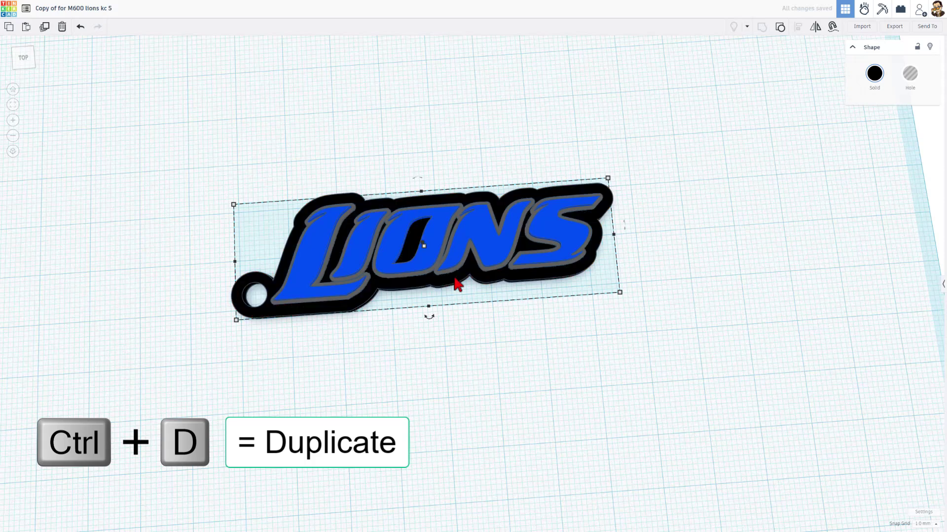
key("ctrl+shift+Up")
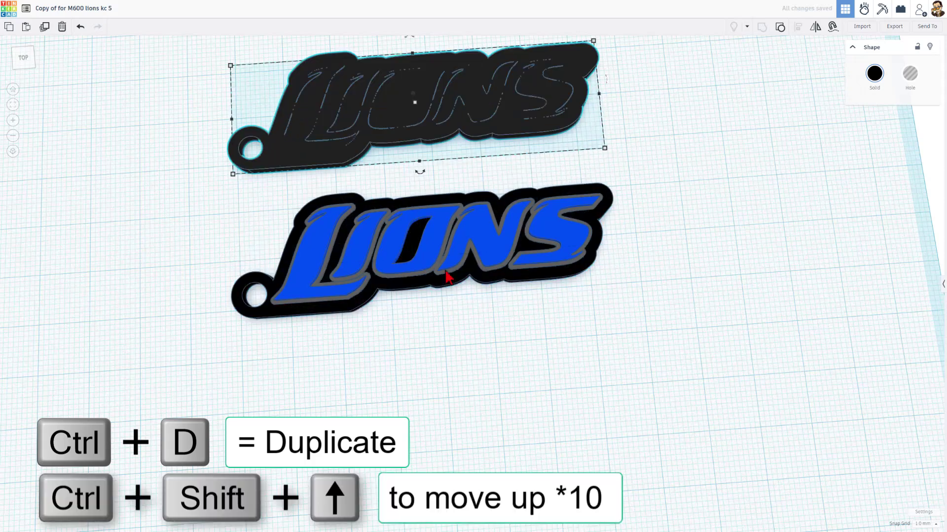
Ungroup the copied keychain, then ungroup its grey part into the outline and letters
left_click(510, 180)
left_click(510, 110)
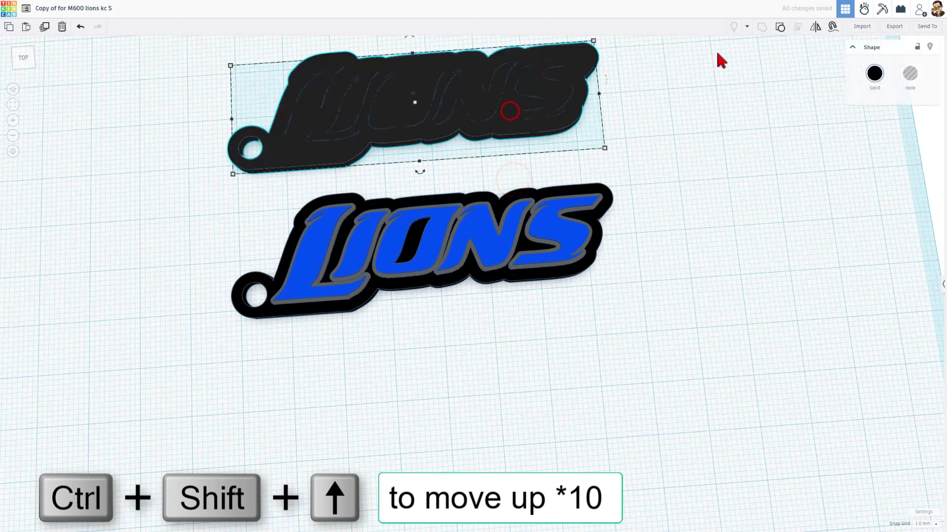
left_click(780, 30)
left_click(718, 115)
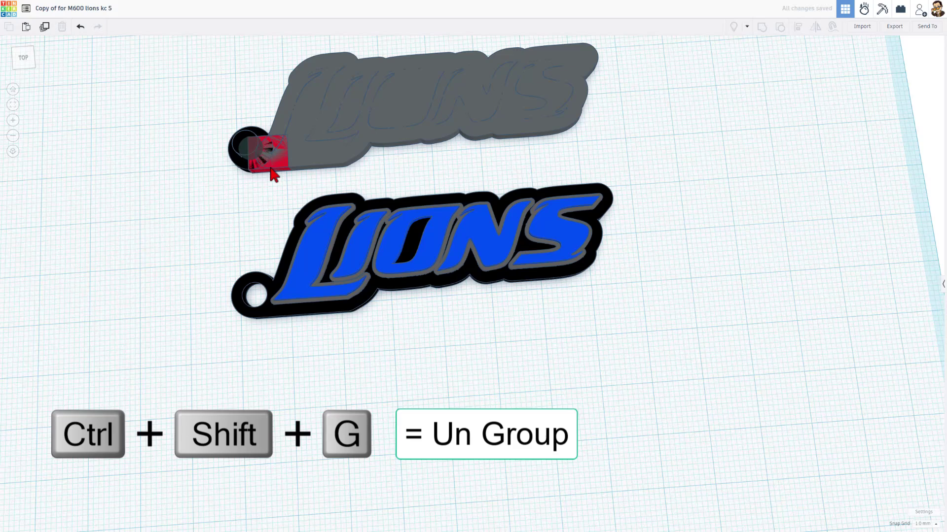
left_click(308, 149)
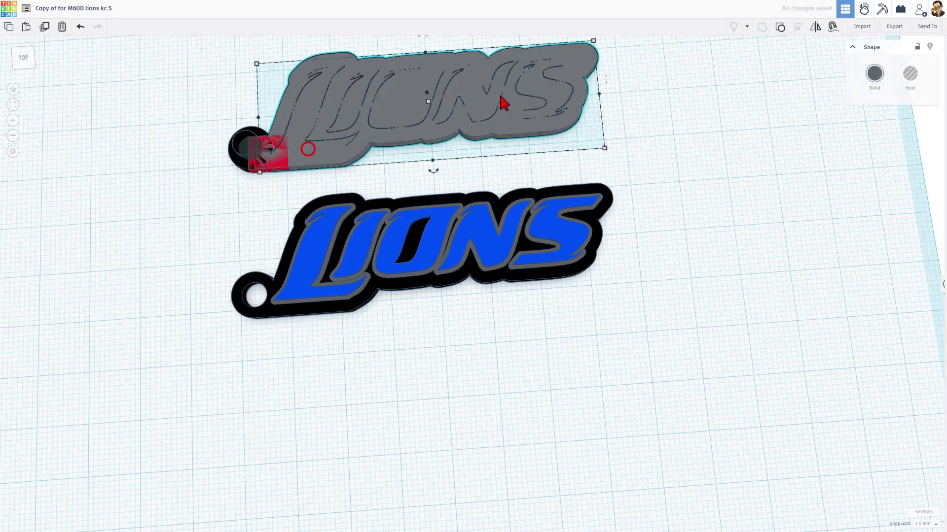
left_click(778, 27)
left_click(716, 107)
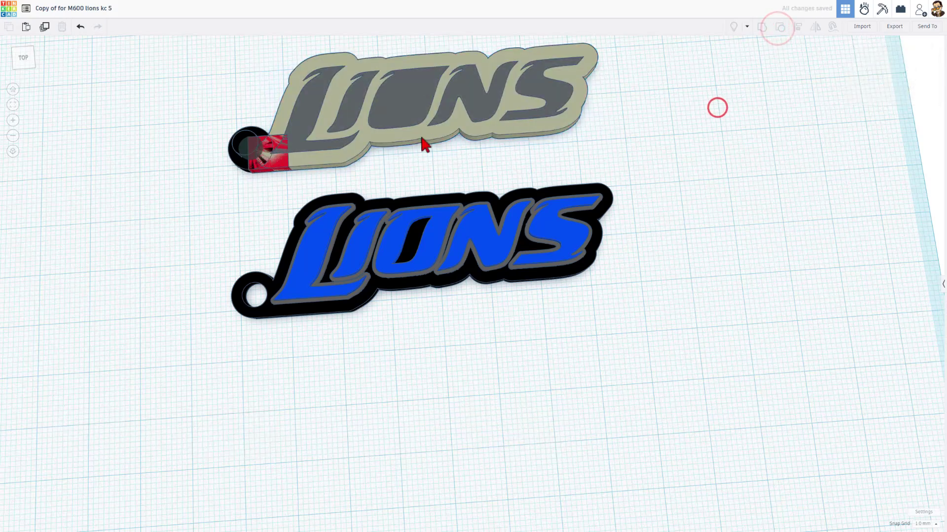
left_click(415, 138)
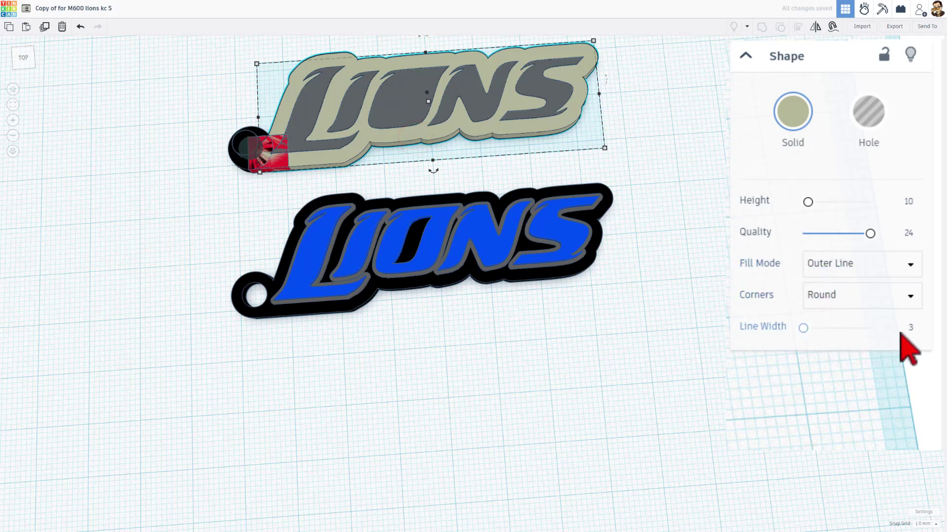
left_click_drag(802, 327, 822, 328)
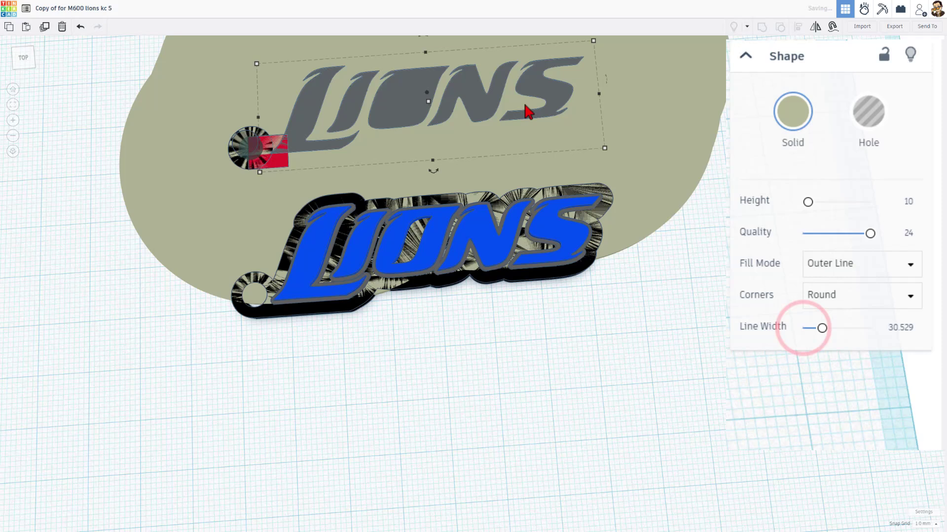
left_click(887, 331)
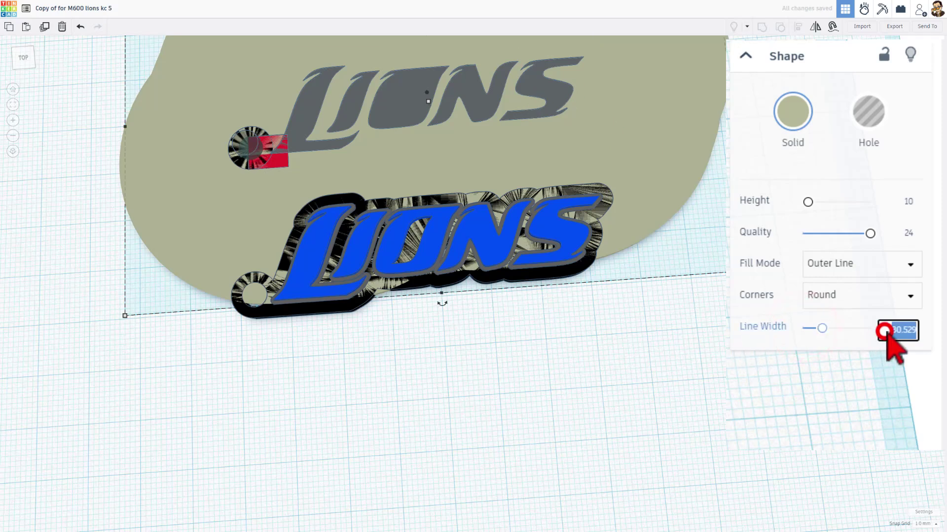
type("3")
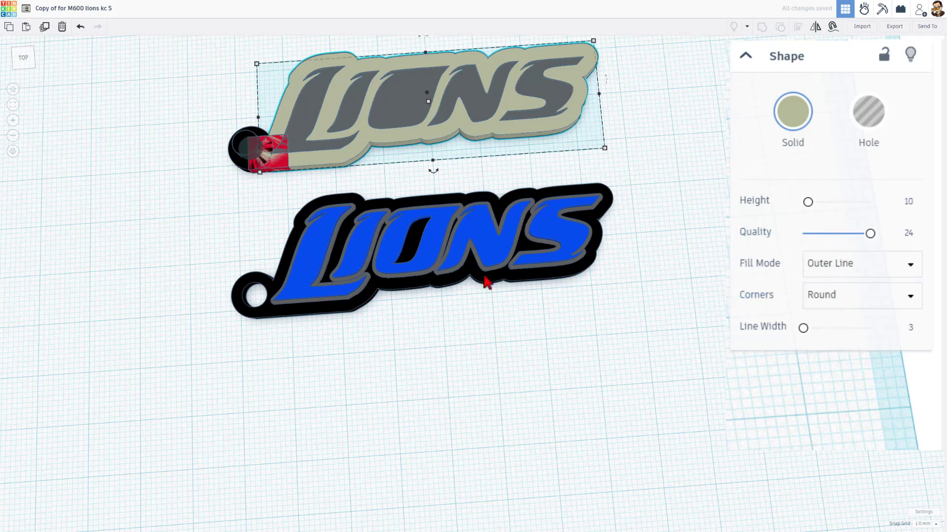
left_click(484, 118)
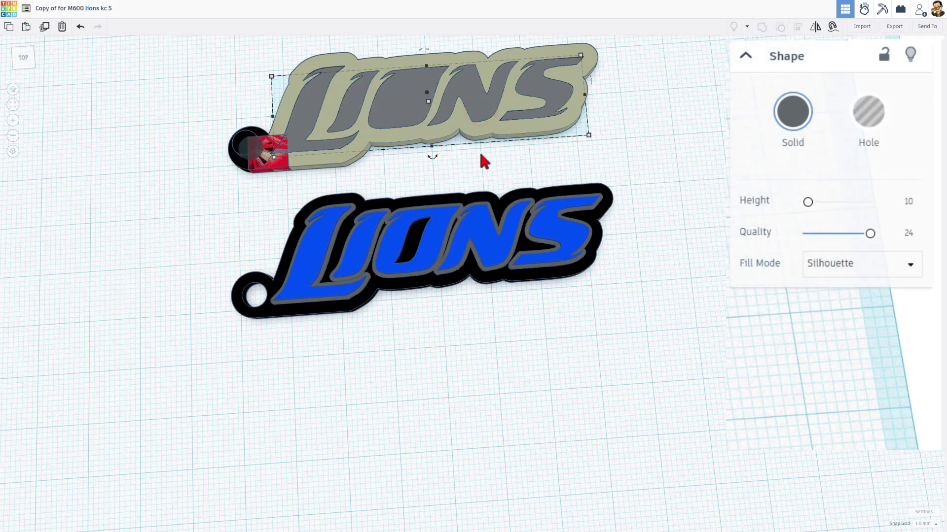
left_click(488, 237)
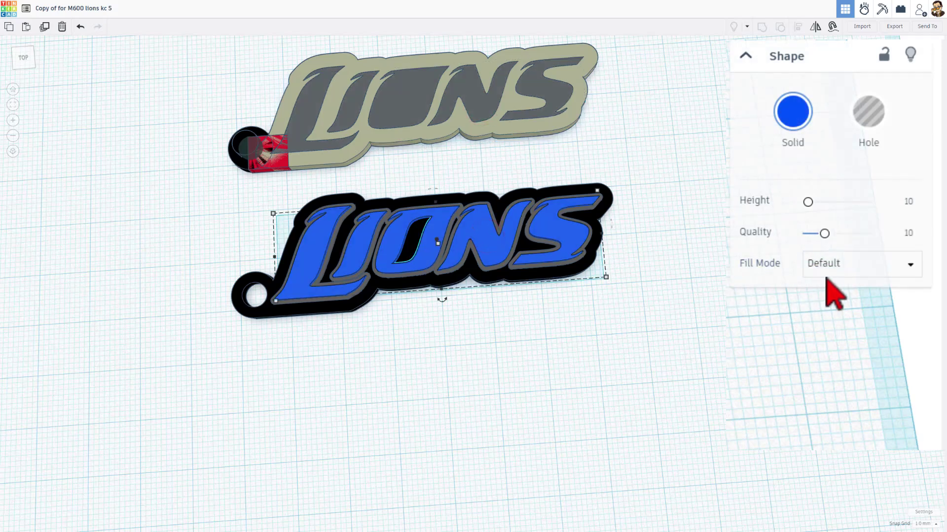
left_click(523, 245)
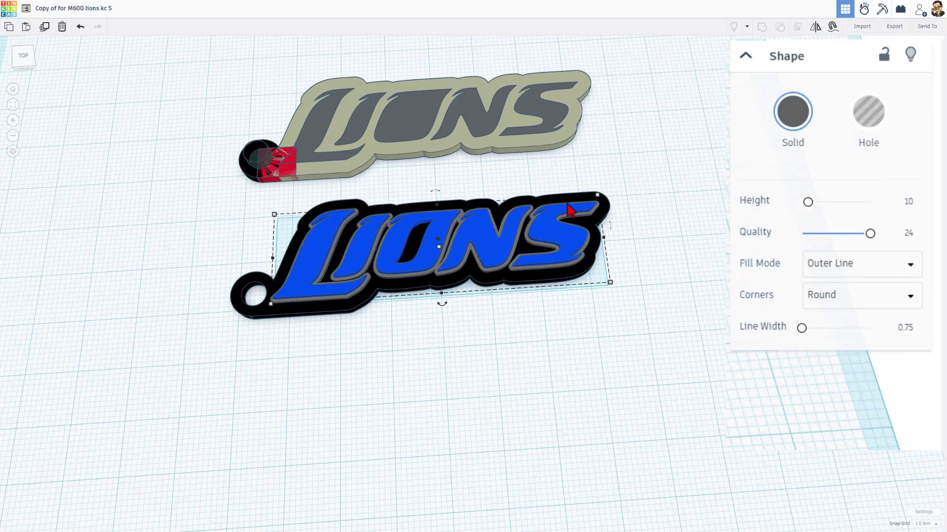
right_click_drag(569, 211, 382, 318)
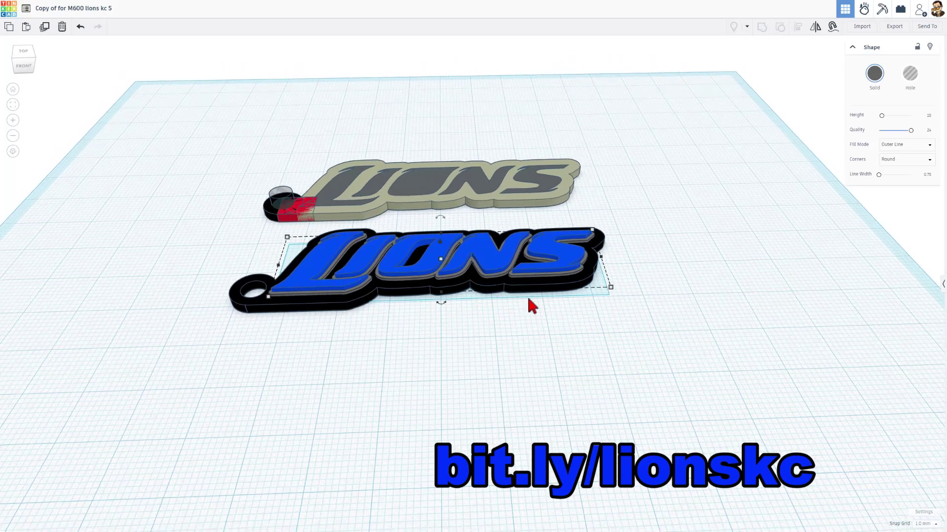
right_click_drag(665, 156, 709, 157)
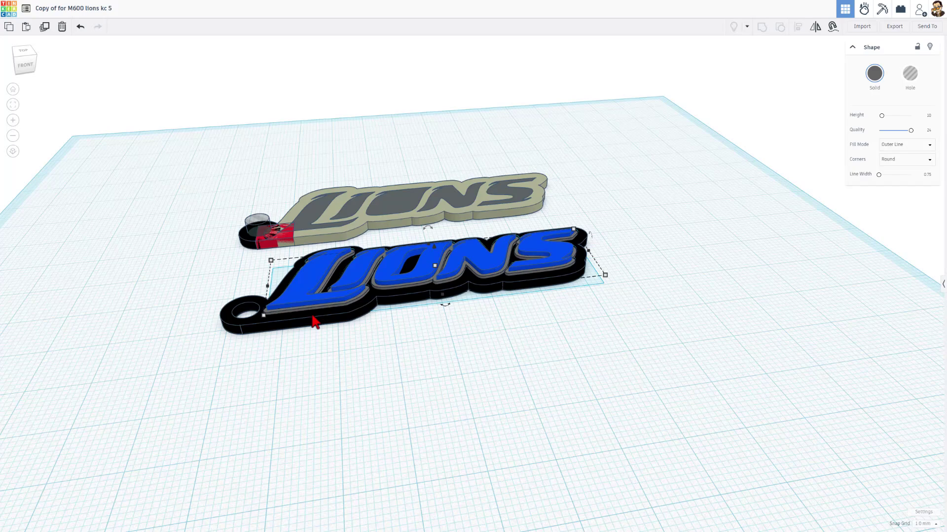
right_click_drag(428, 334, 466, 296)
Box-select the lower keychain's three shapes: black base, gray outline and blue letters
scroll(443, 355, "up", 3)
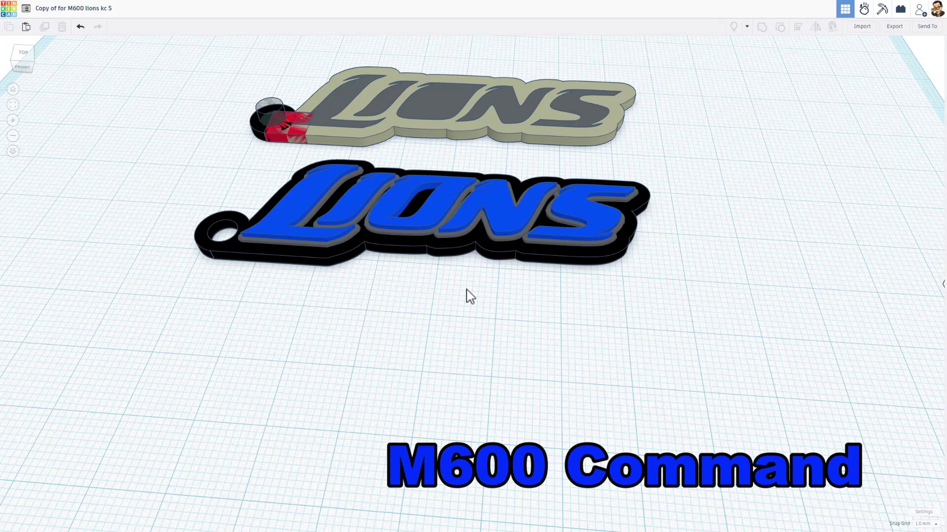
left_click(413, 239)
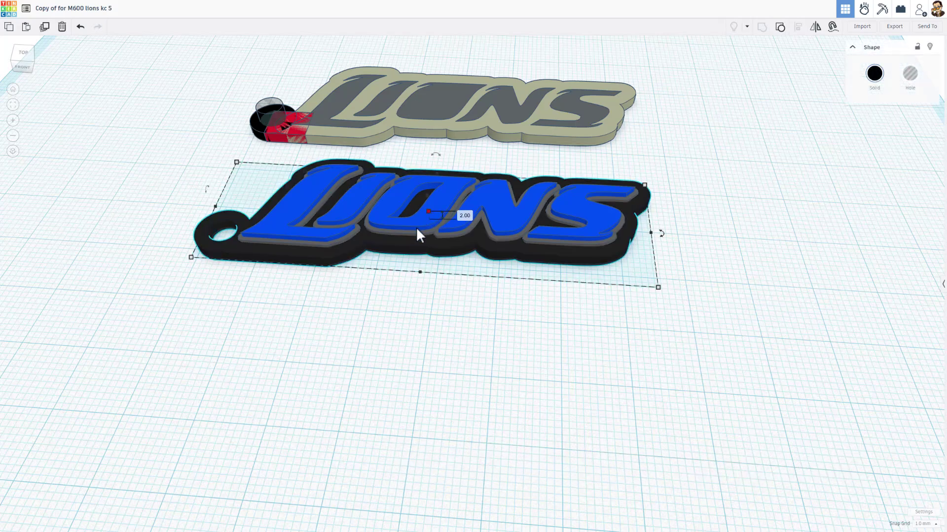
left_click(416, 233)
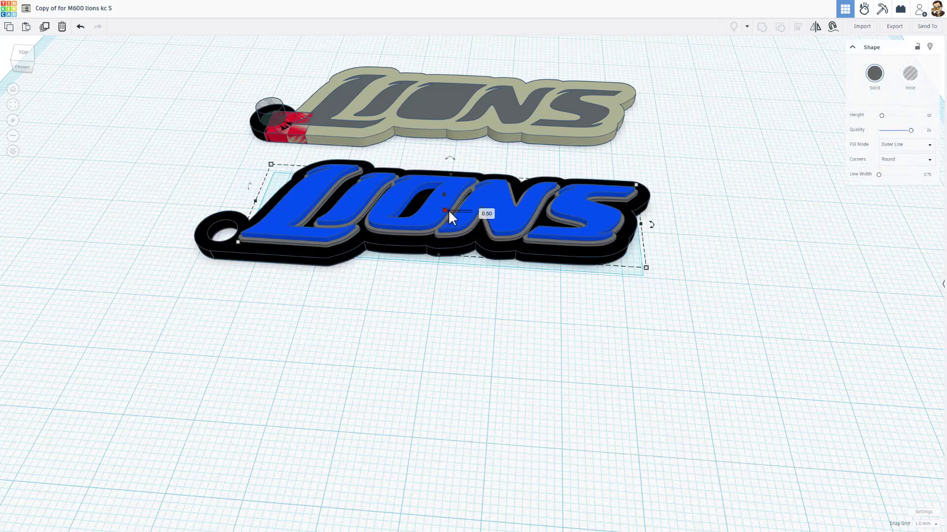
left_click(416, 236)
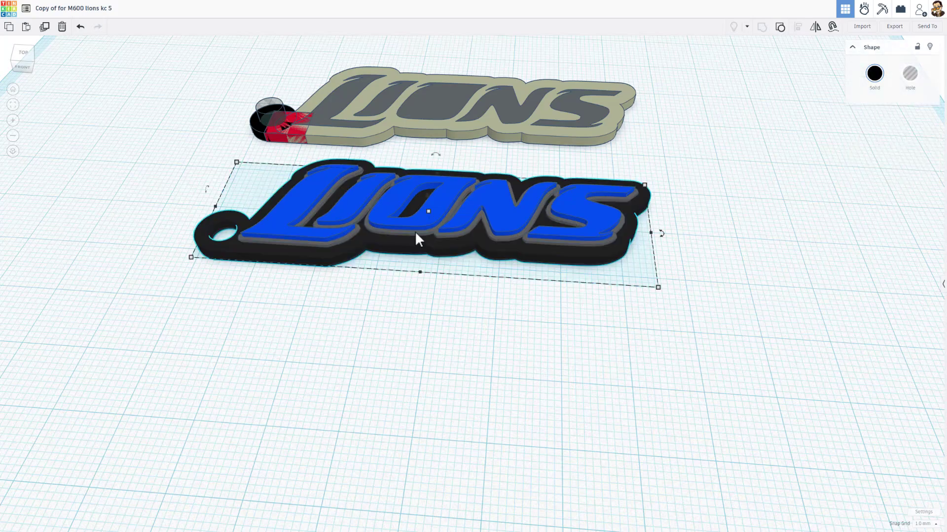
right_click_drag(365, 311, 384, 316)
left_click(387, 303)
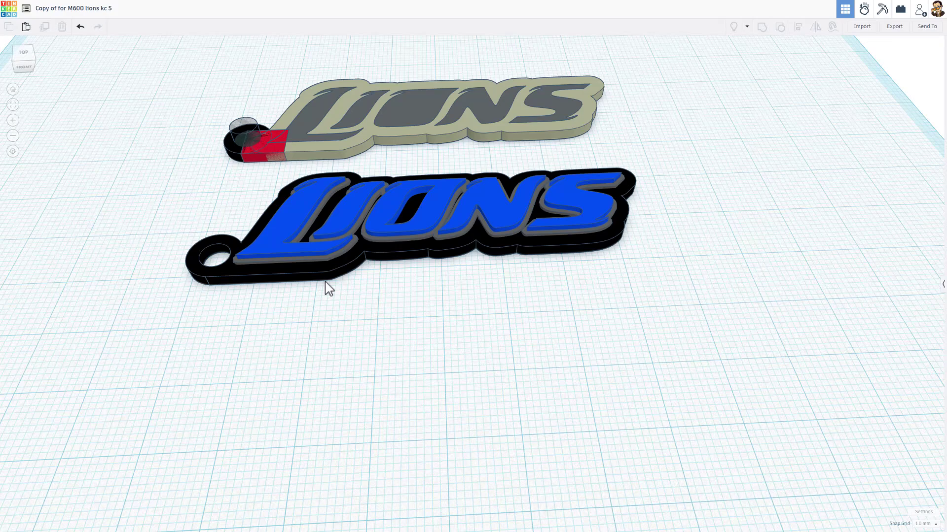
left_click_drag(112, 184, 300, 275)
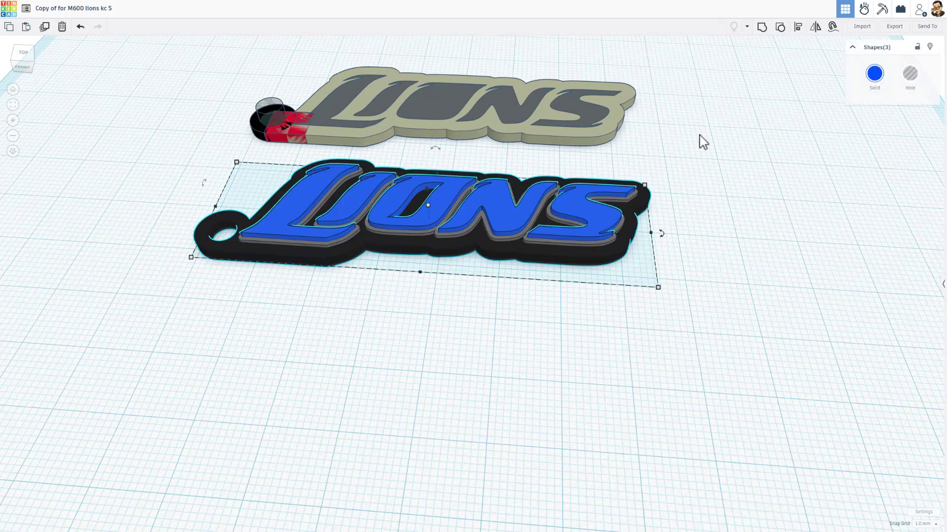
Export the selected three shapes as an .STL file and save it
left_click(894, 28)
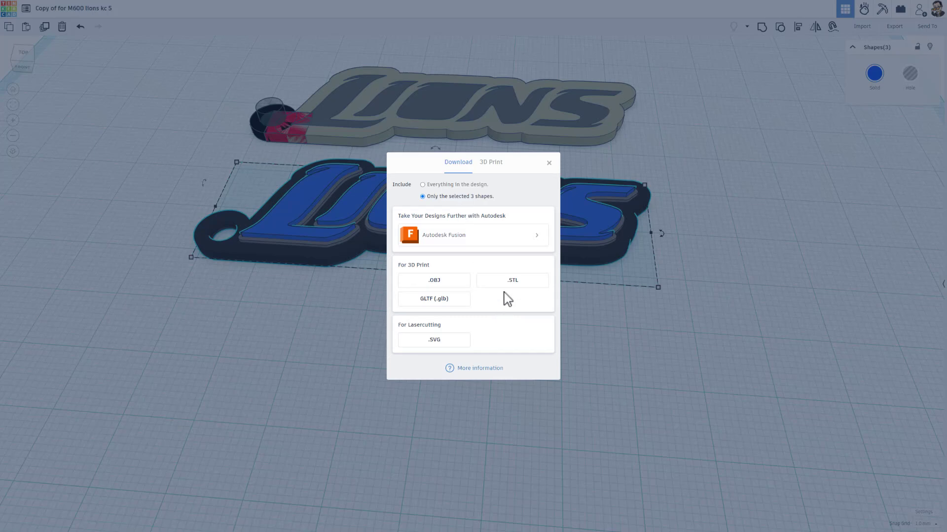
left_click(510, 281)
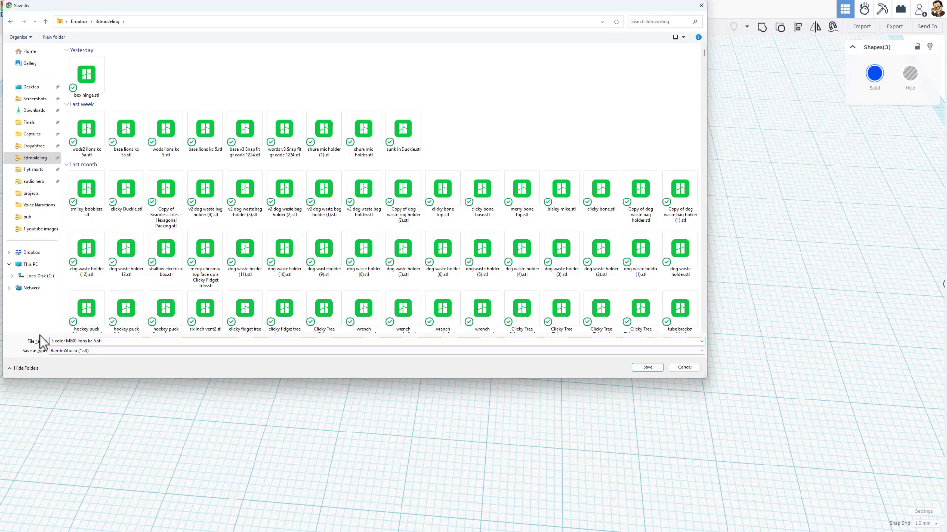
left_click(647, 367)
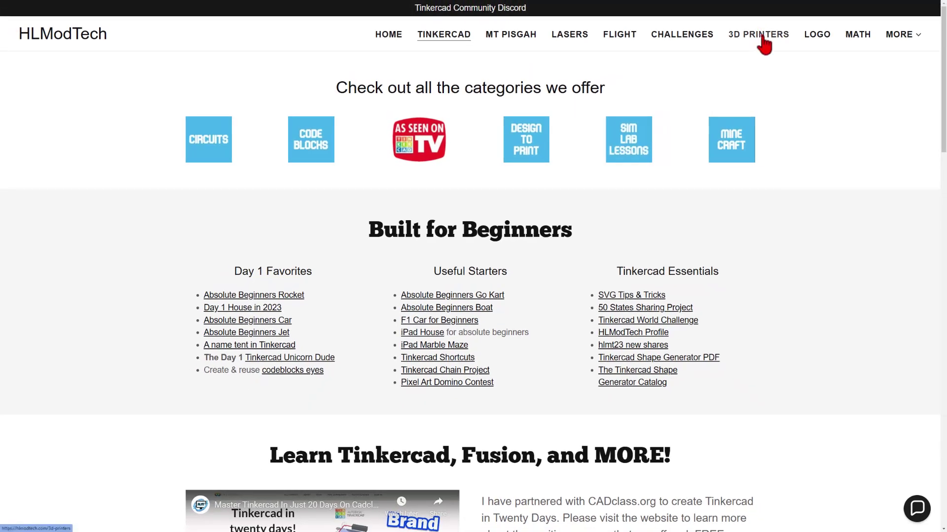
Go to the 3D PRINTERS page and jump to the Artillery SW-X4 Pro section
left_click(762, 37)
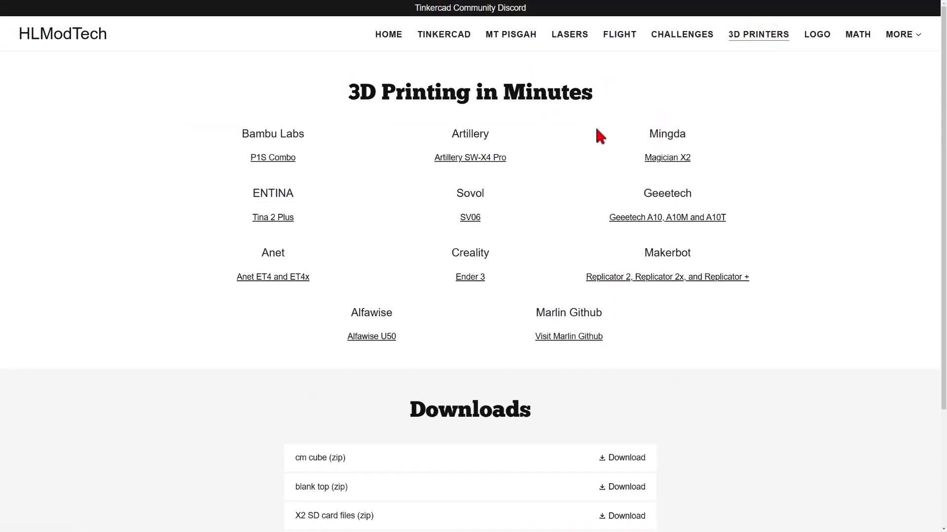
left_click(471, 165)
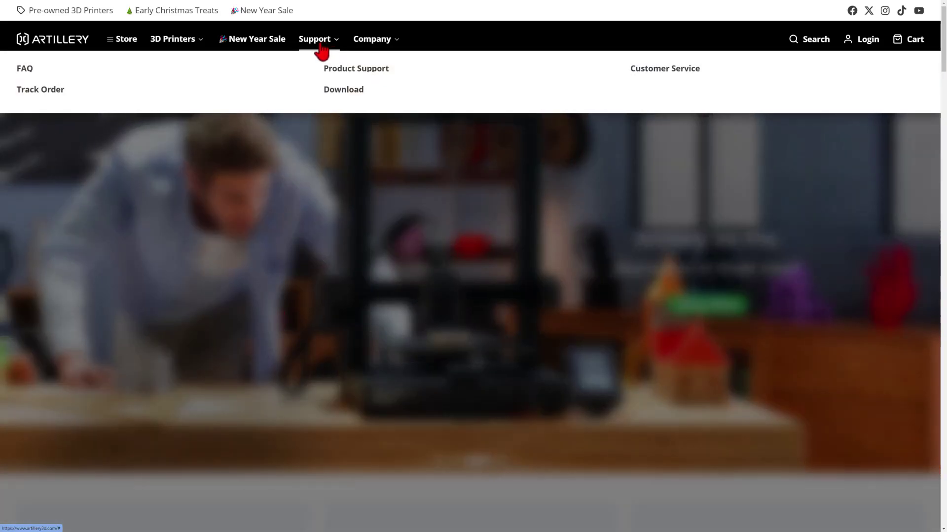
Open the Artillery downloads page, cancel re-saving artillery_X4_pro.7z, and close its preview
left_click(344, 97)
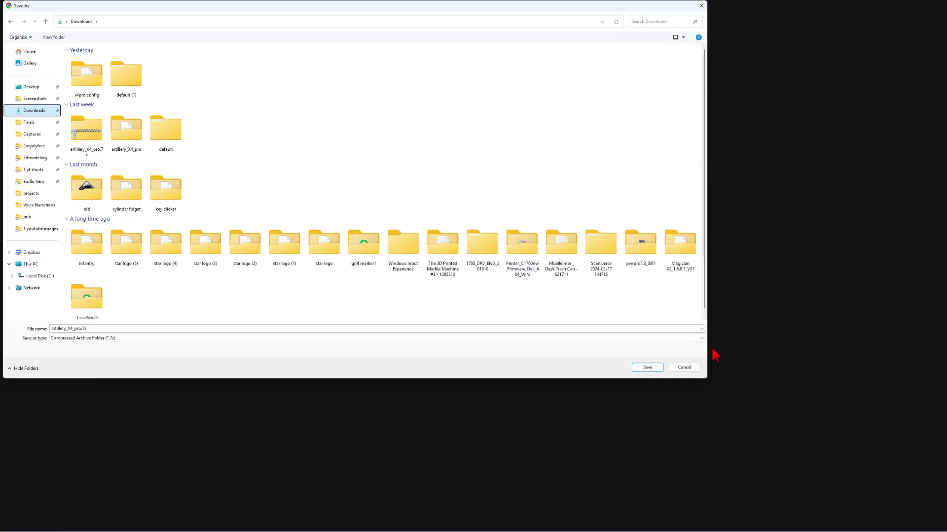
left_click(688, 368)
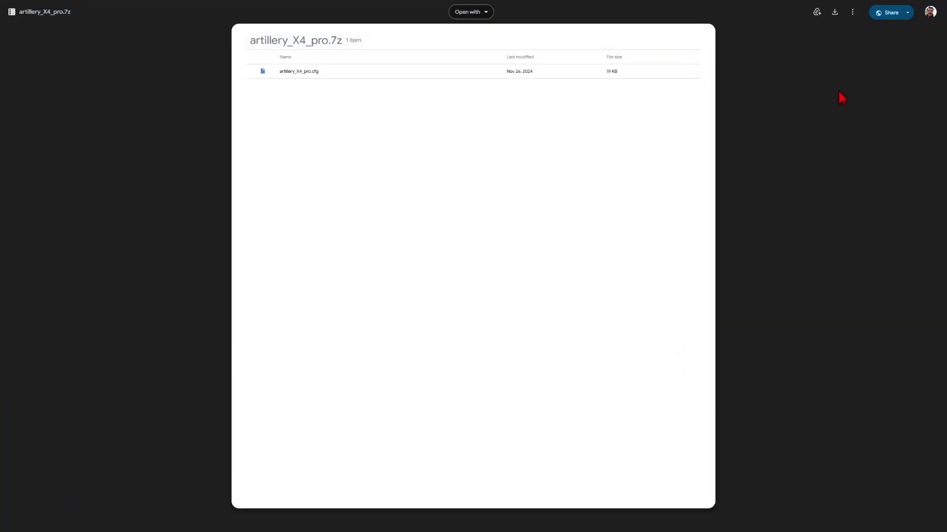
left_click(757, 106)
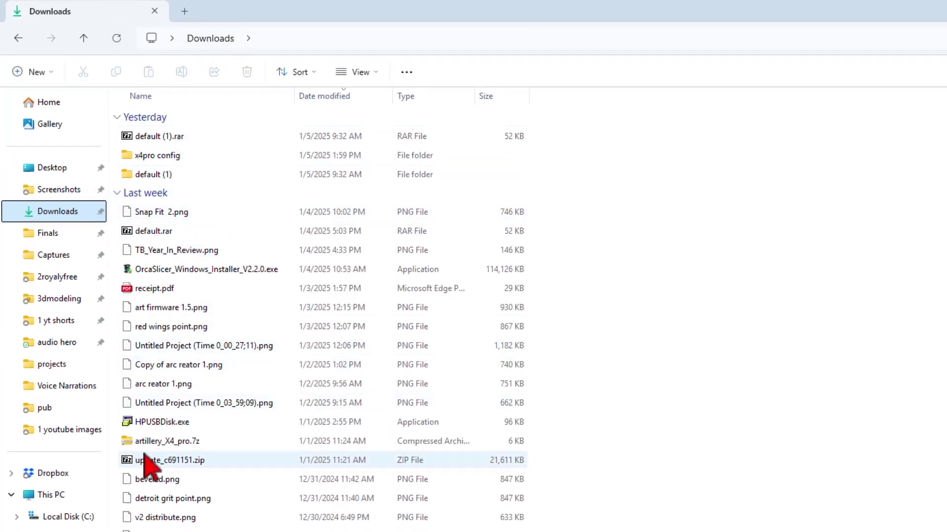
Extract artillery_X4_pro.7z into the artillery_X4_pro folder, skipping the existing artillery_X4_pro.cfg
right_click(158, 441)
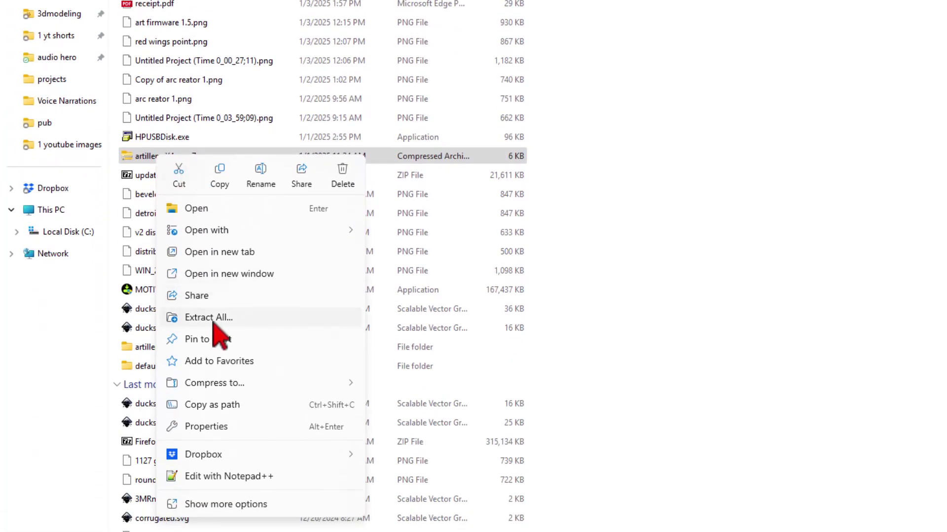
left_click(209, 318)
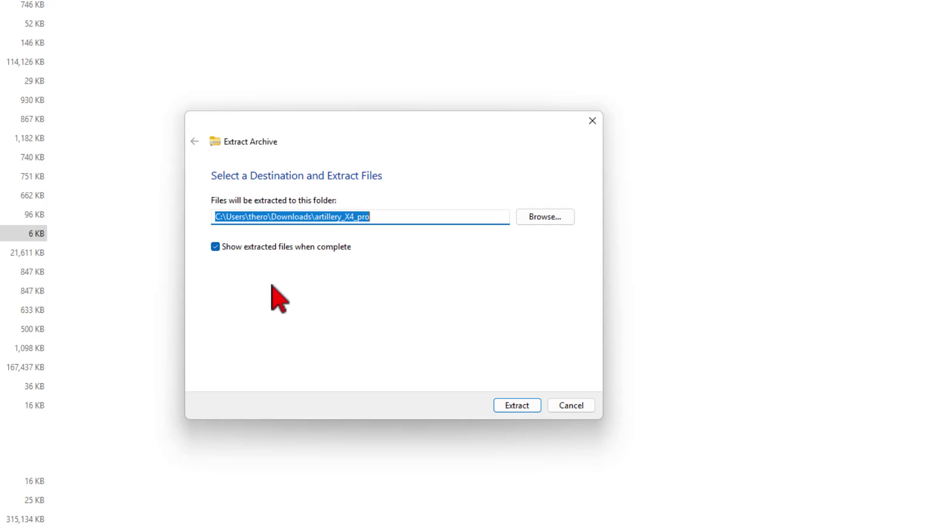
left_click(512, 402)
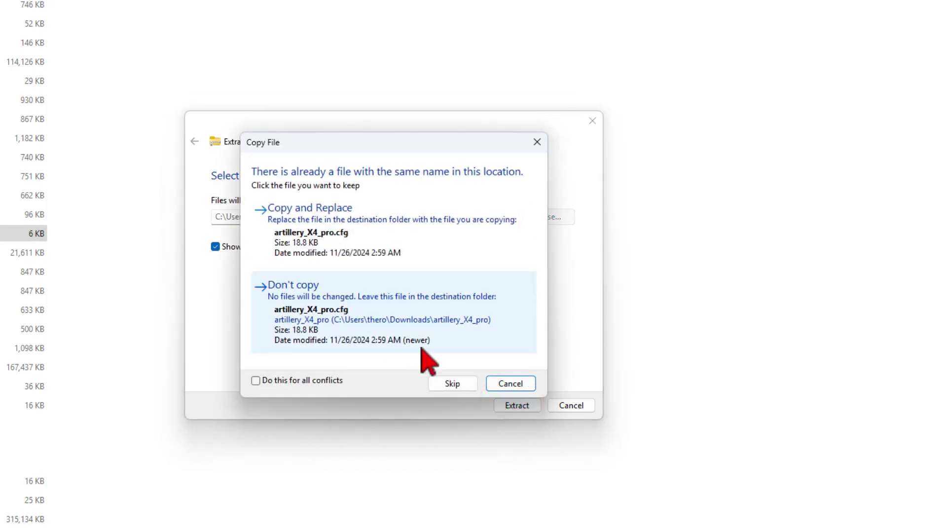
left_click(446, 384)
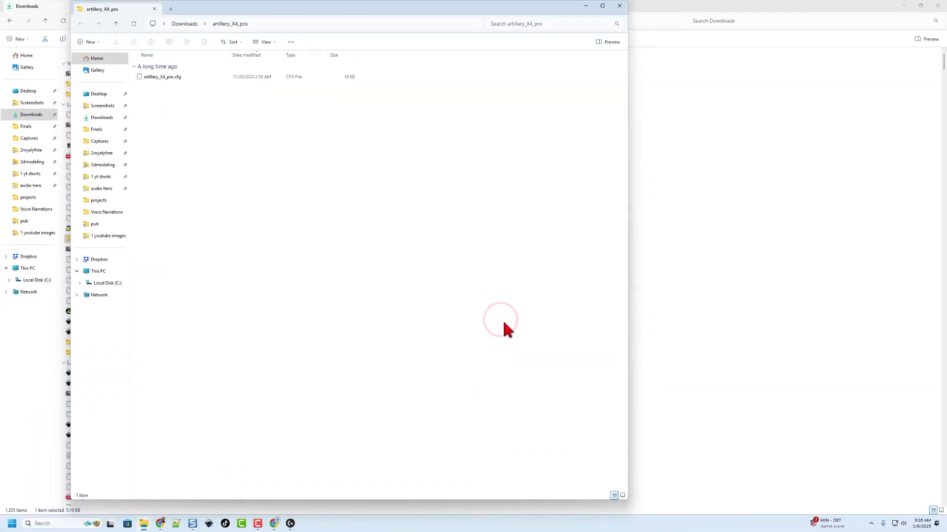
left_click(619, 5)
Launch OrcaSlicer and start a new project on the Sidewinder X4 Pro 0.4 nozzle - Copy printer
key("super")
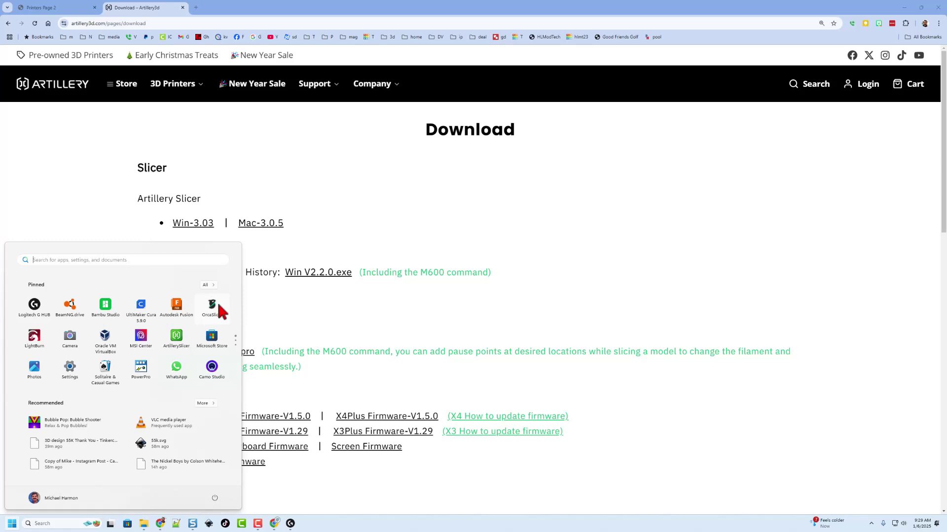
left_click(212, 308)
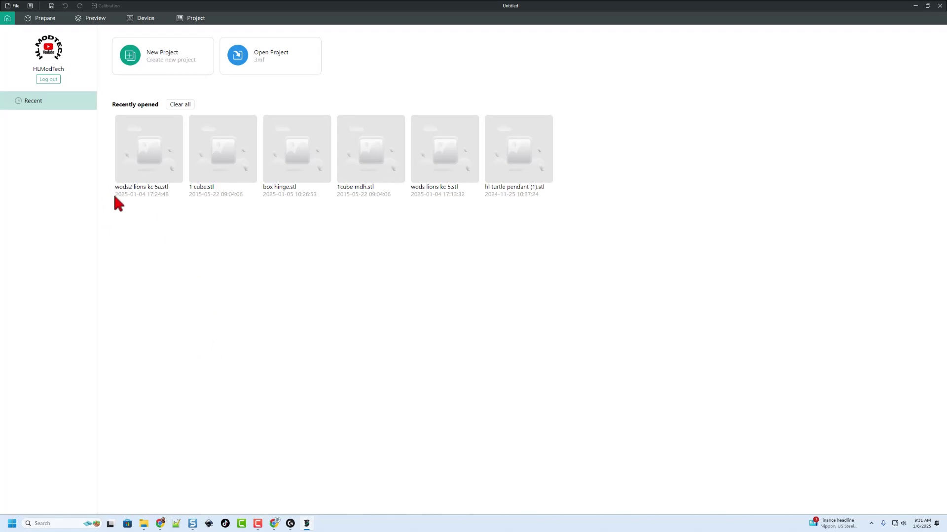
left_click(170, 70)
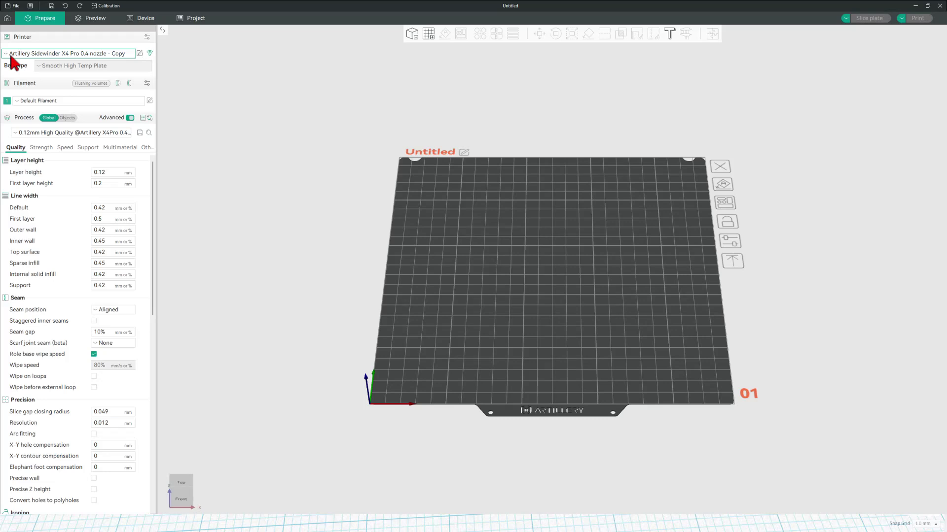
left_click(79, 56)
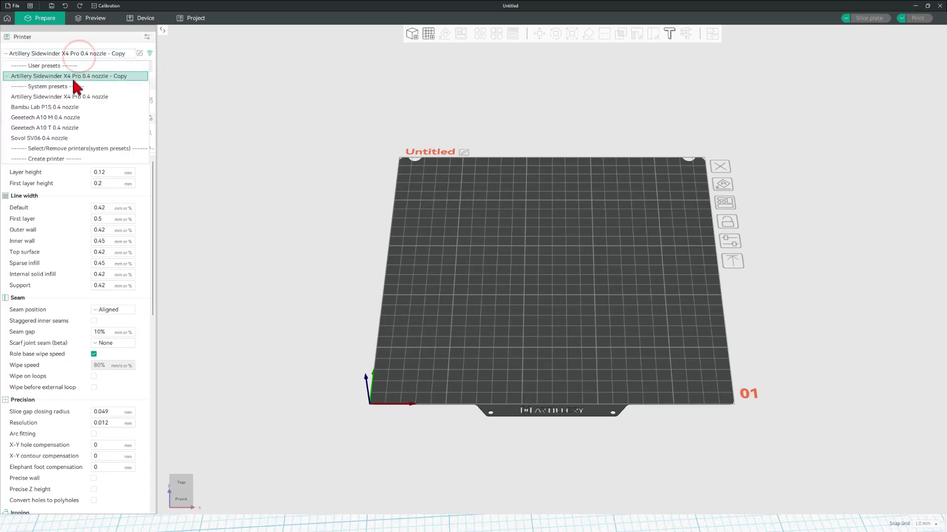
left_click(72, 77)
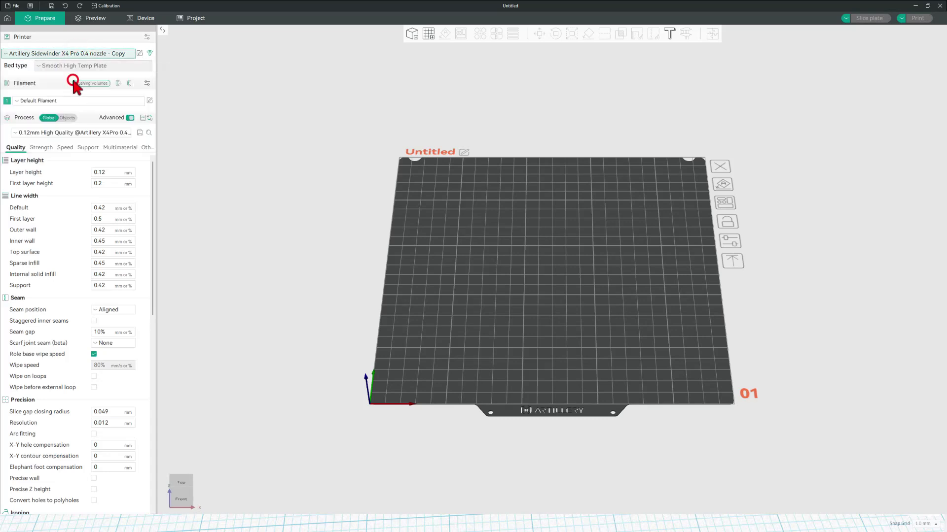
left_click(149, 53)
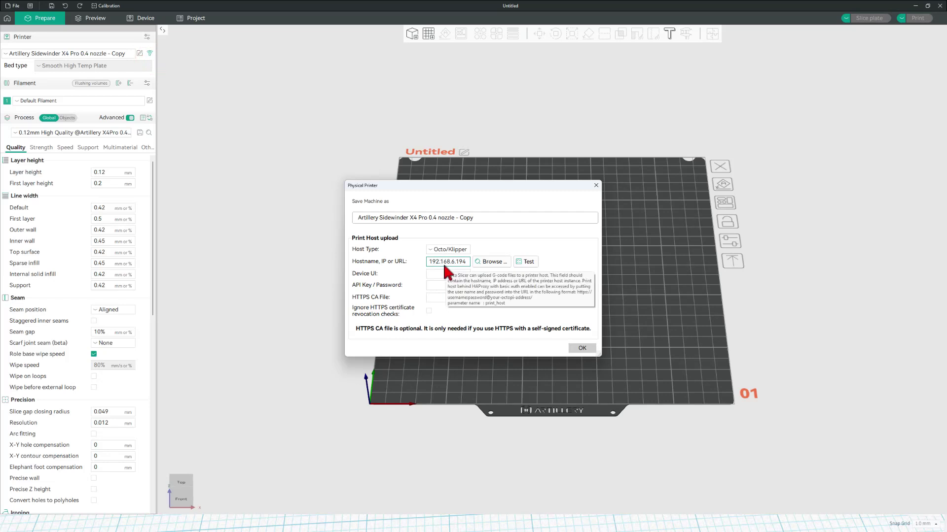
Confirm the printer host settings and reload the Device tab to show Fluidd
left_click(582, 348)
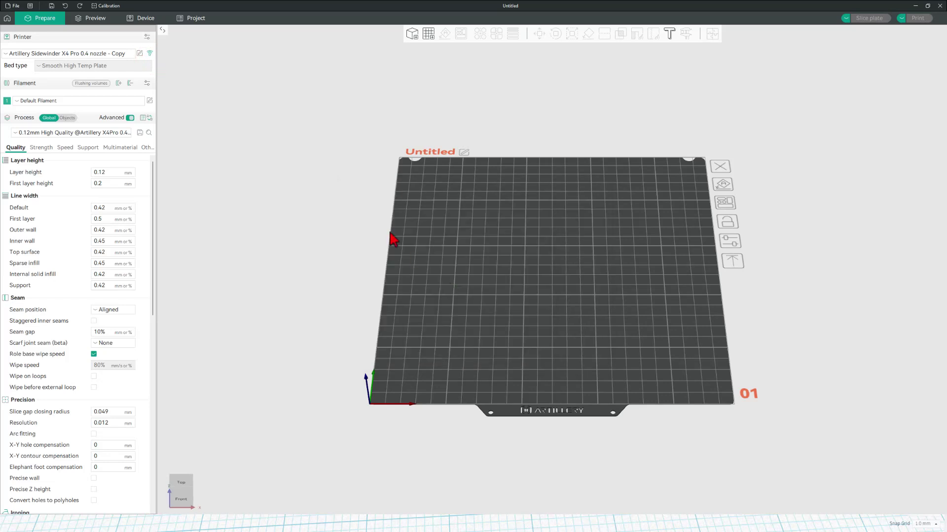
left_click(145, 19)
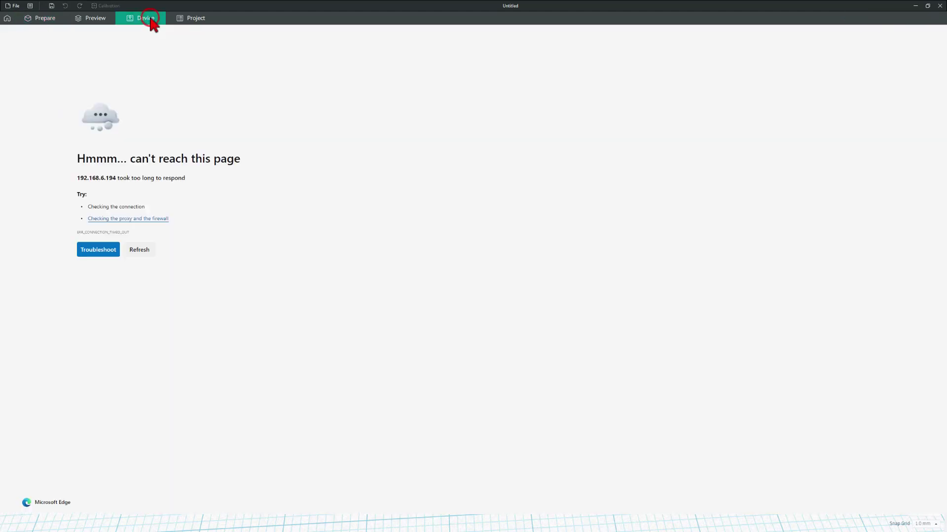
left_click(140, 250)
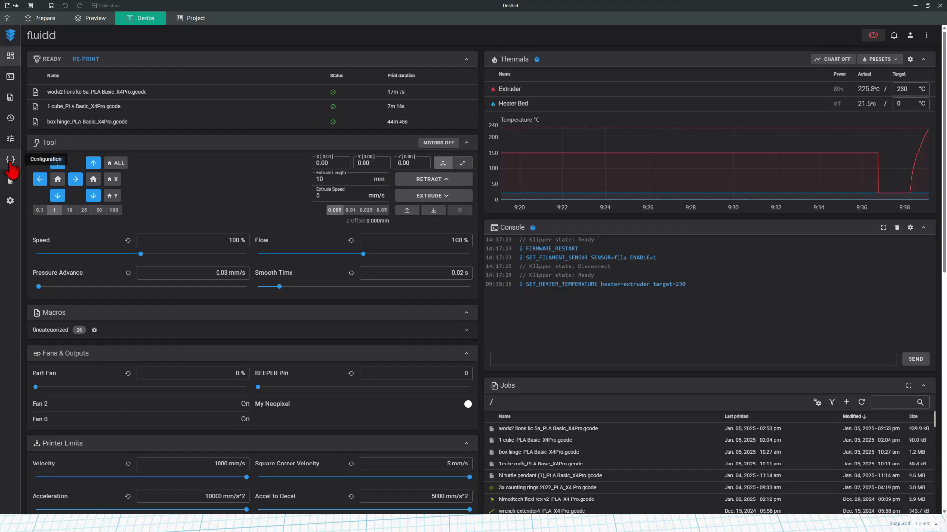
Rename printer.cfg to oldprinter.cfg in Fluidd's Configuration files list
left_click(11, 160)
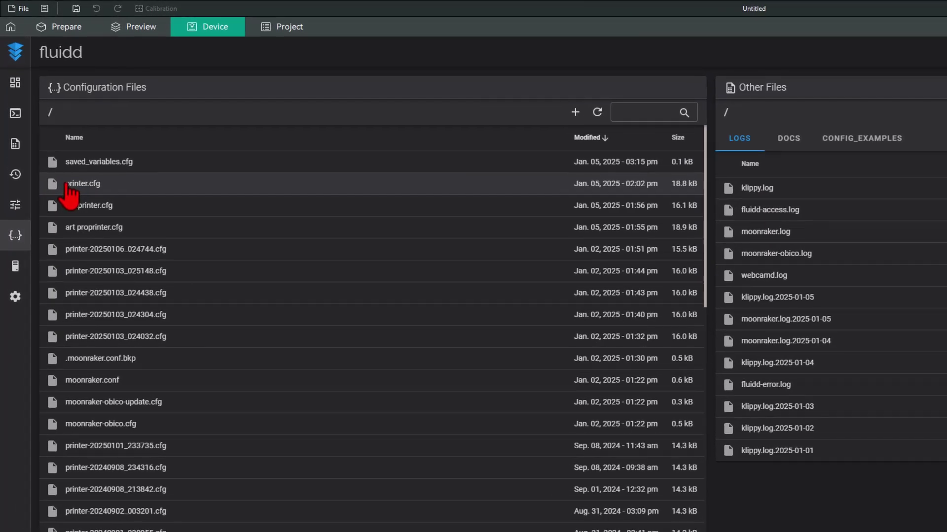
right_click(64, 182)
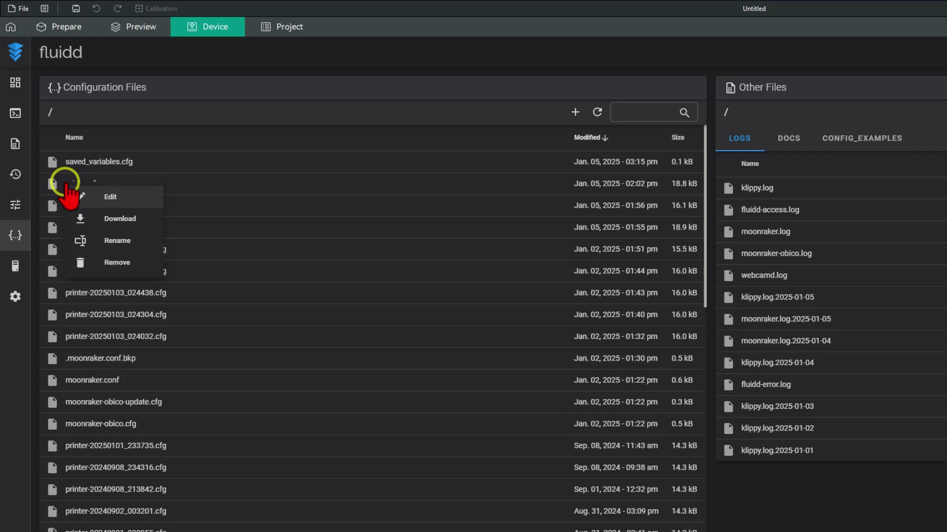
left_click(112, 244)
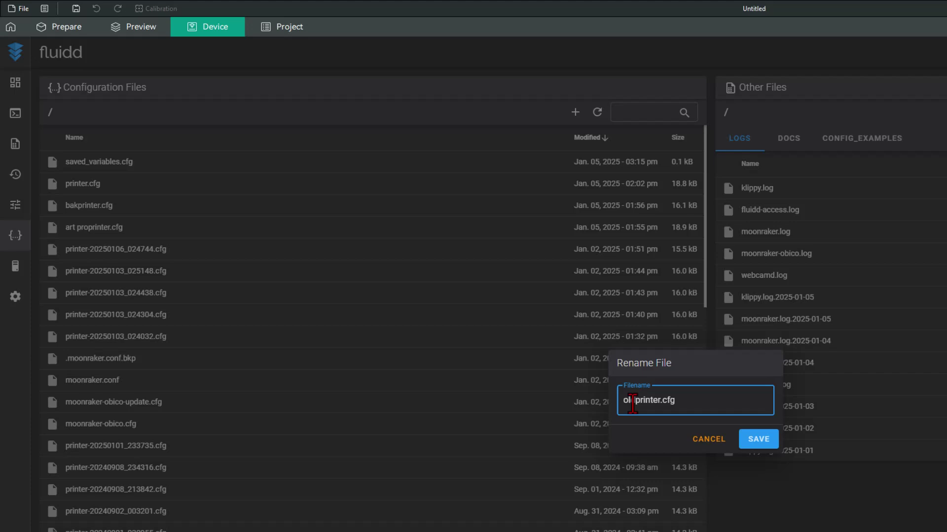
left_click(752, 440)
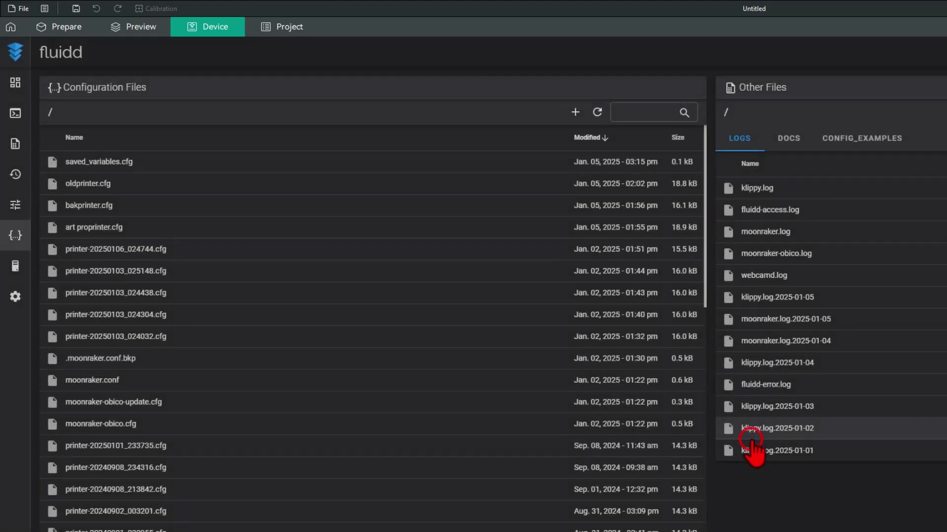
Upload artillery_X4_pro.cfg from the extracted artillery_X4_pro folder to Fluidd's configuration files
left_click(574, 112)
left_click(546, 139)
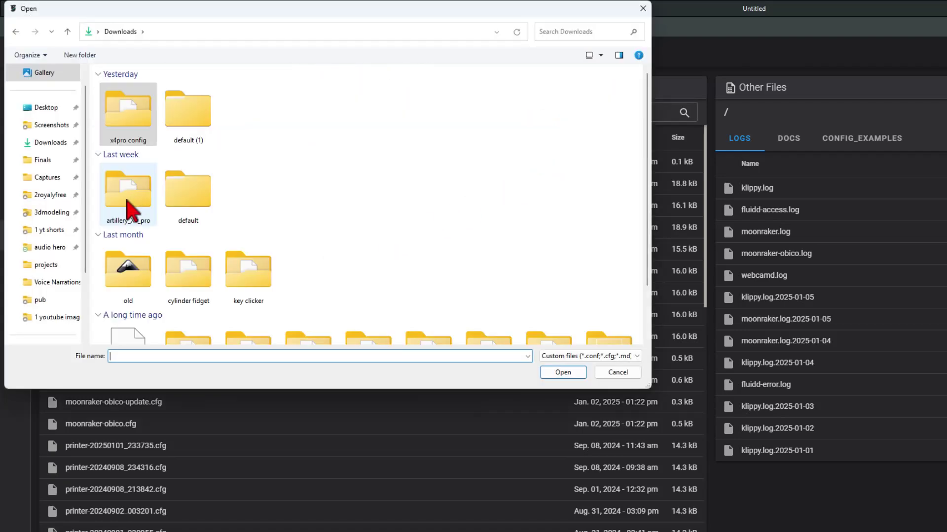
double_click(127, 199)
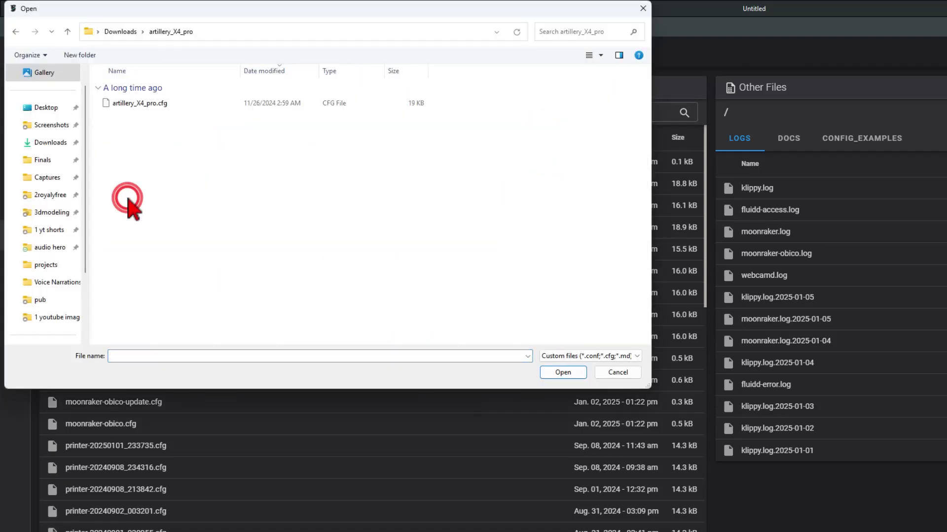
left_click(129, 102)
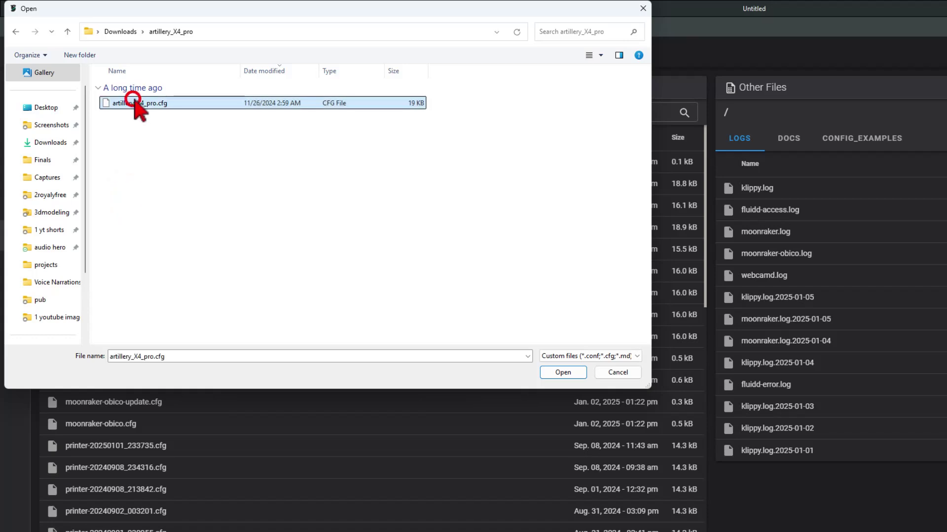
left_click(555, 374)
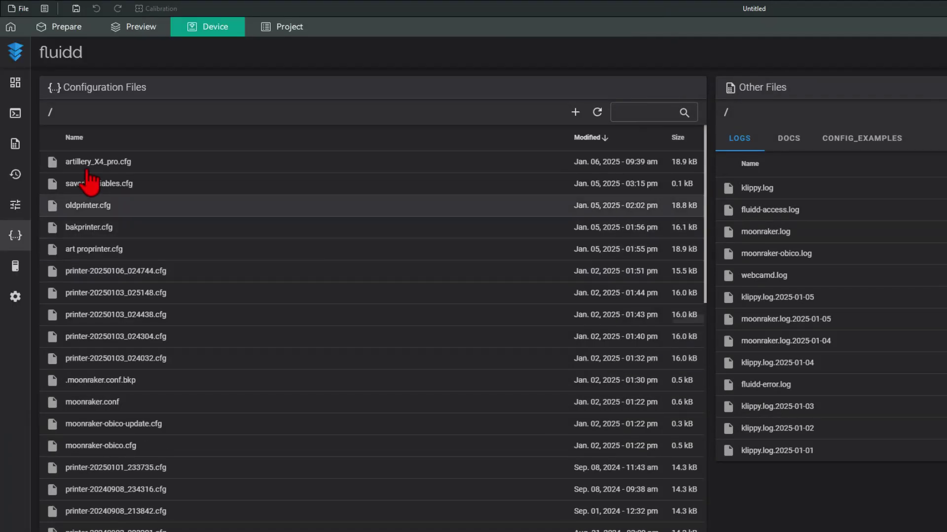
Rename the uploaded artillery_X4_pro.cfg to printer.cfg
right_click(74, 161)
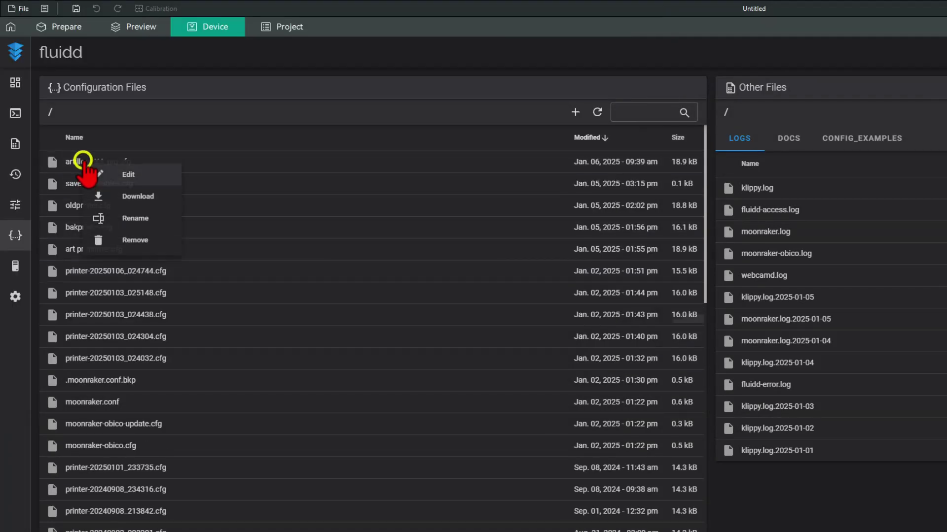
left_click(136, 220)
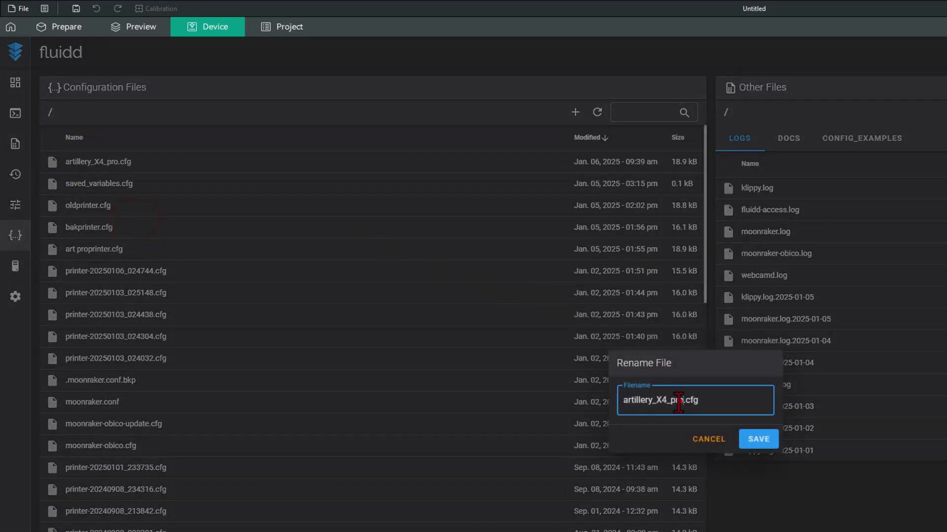
left_click_drag(679, 402, 594, 397)
type("printer")
left_click(758, 438)
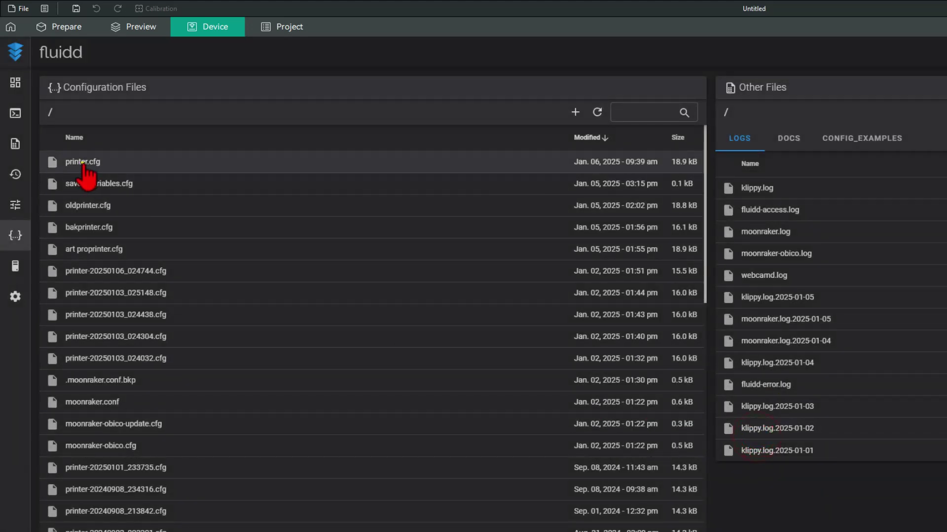
Delete the [include timelapse.cfg] line from printer.cfg, save and restart Klipper, then return to the dashboard
right_click(83, 165)
left_click(137, 181)
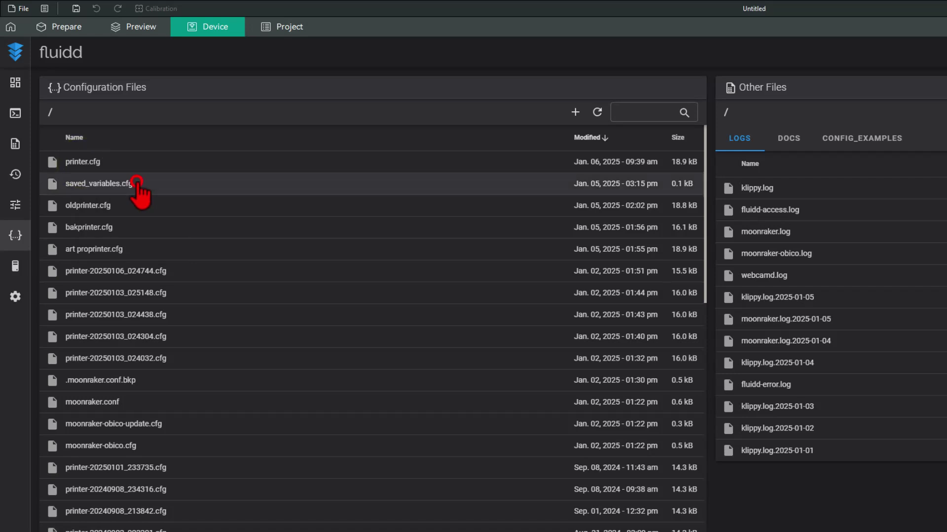
left_click_drag(167, 154, 36, 161)
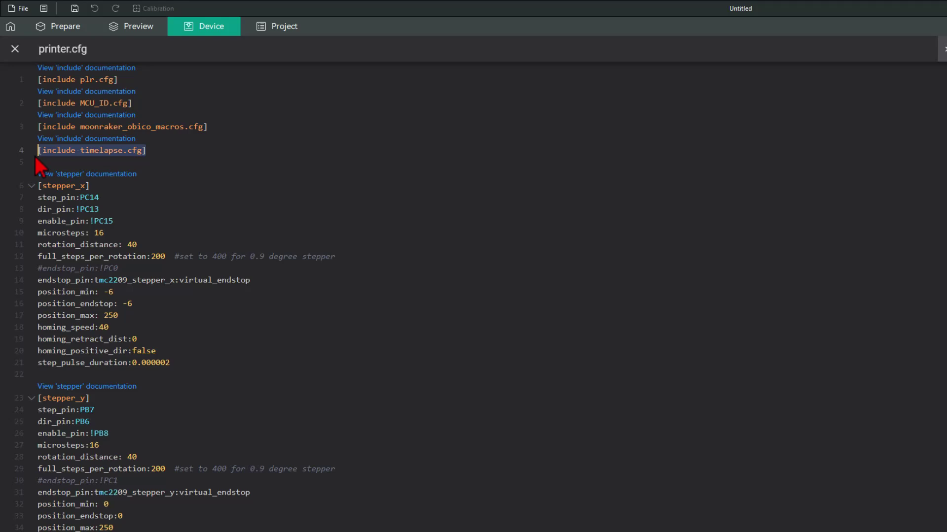
key("BackSpace")
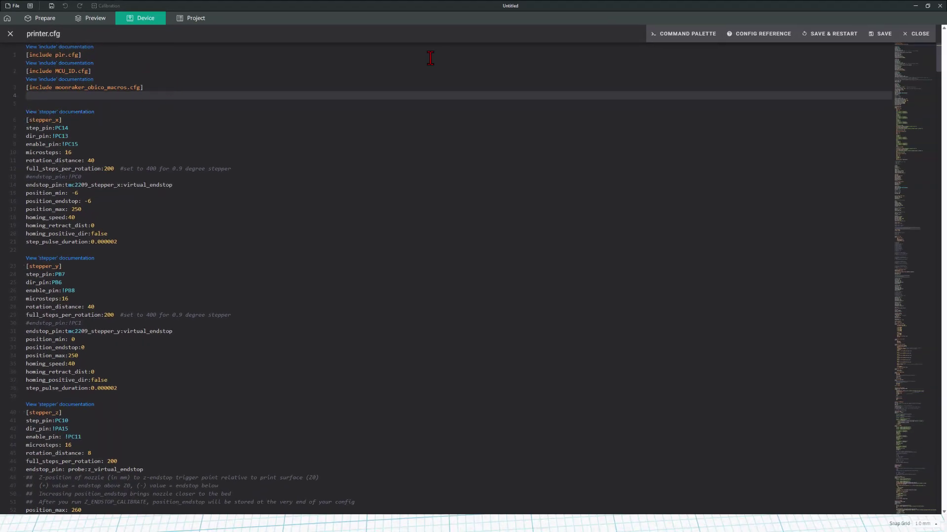
left_click(837, 41)
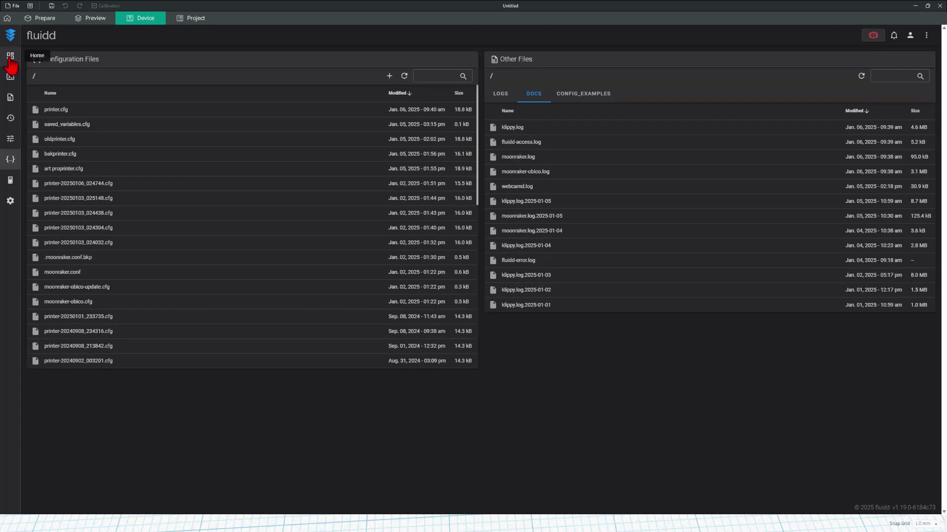
left_click(10, 59)
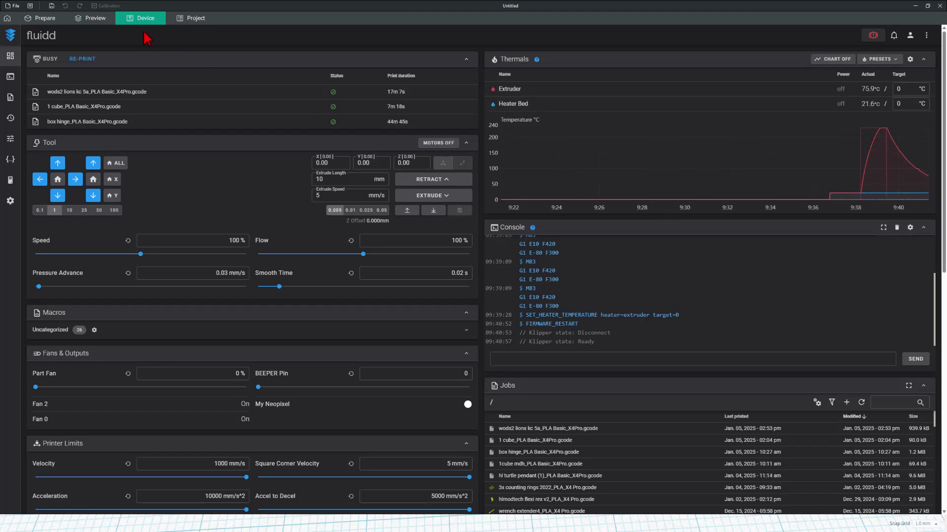
Import 3 color M600 lions kc 5.stl onto the plate in the Prepare view
left_click(45, 18)
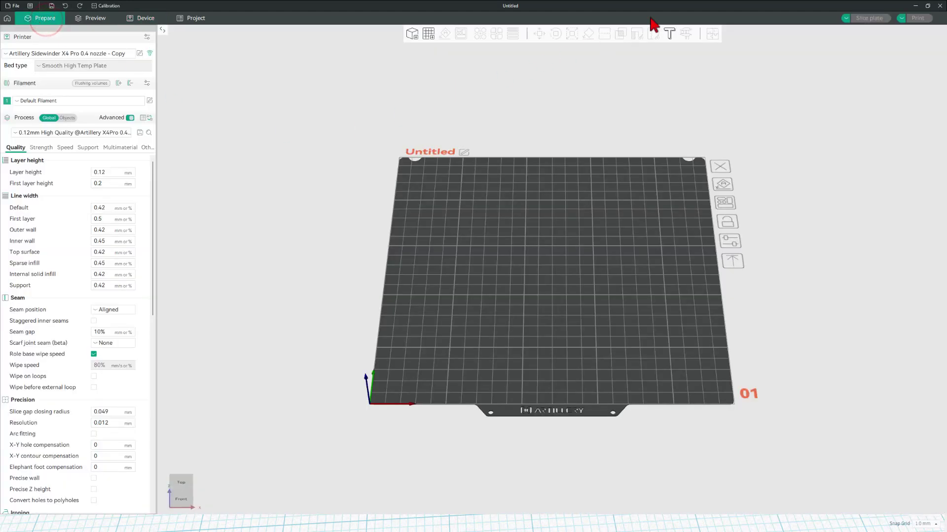
left_click_drag(407, 258, 414, 302)
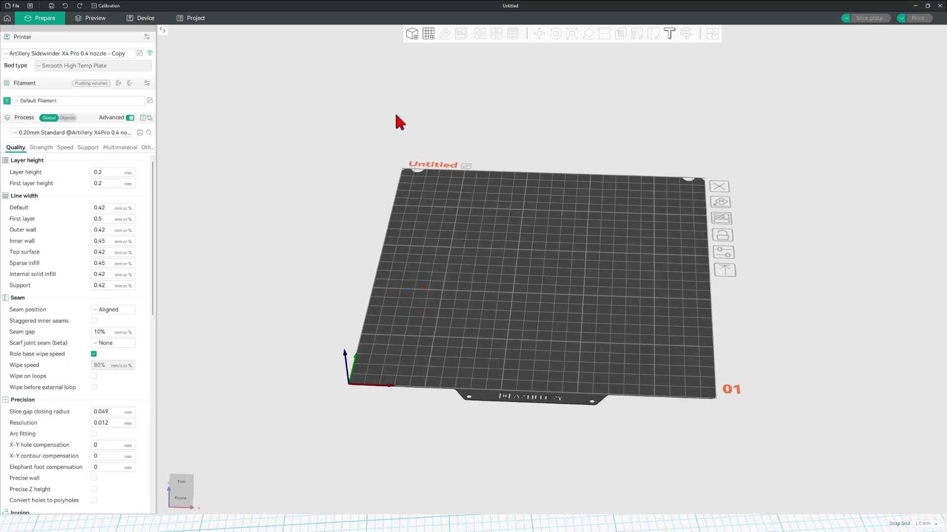
left_click(412, 34)
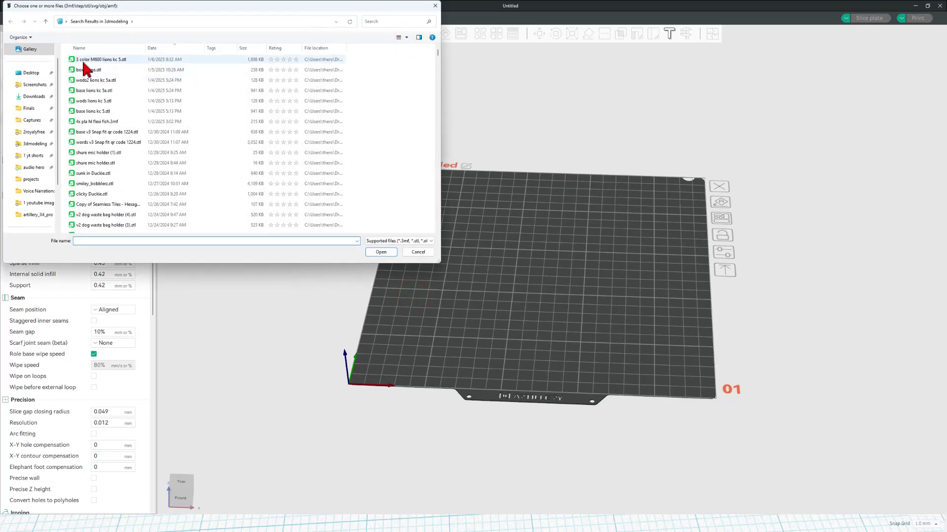
double_click(88, 61)
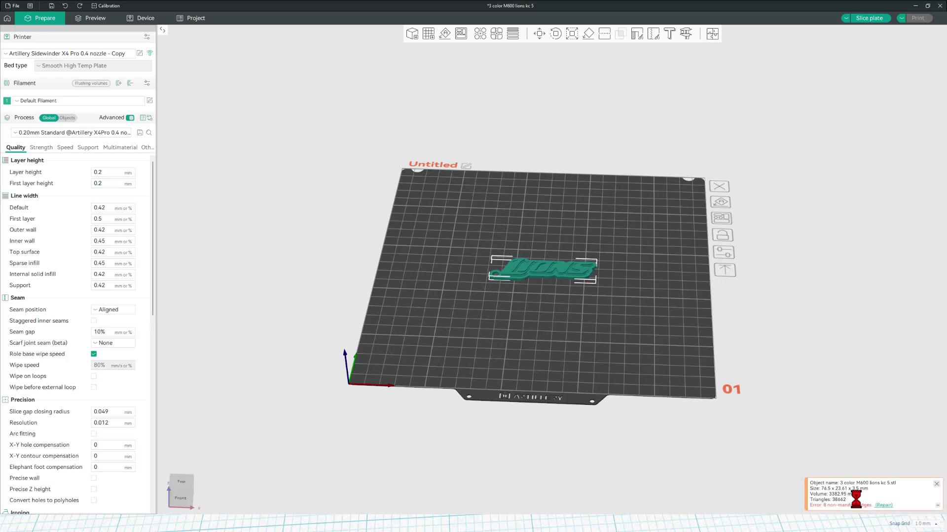
Repair the keychain model's non-manifold edges
left_click(883, 506)
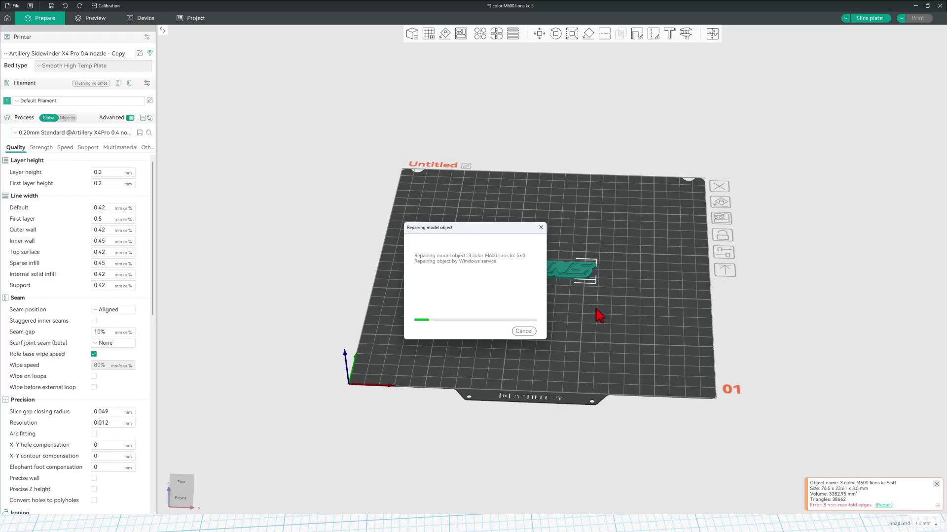
scroll(567, 327, "up", 3)
scroll(522, 342, "down", 2)
scroll(530, 347, "up", 2)
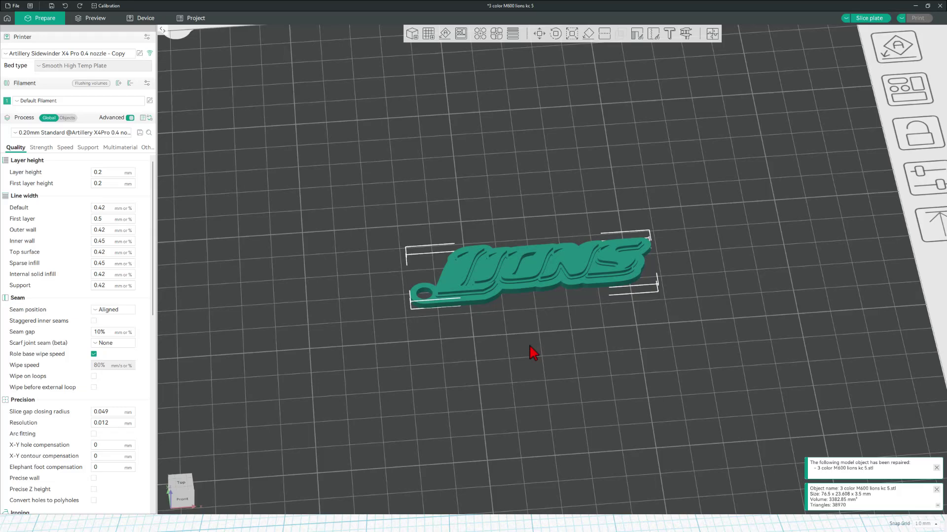
scroll(532, 352, "down", 2)
left_click_drag(530, 354, 563, 337)
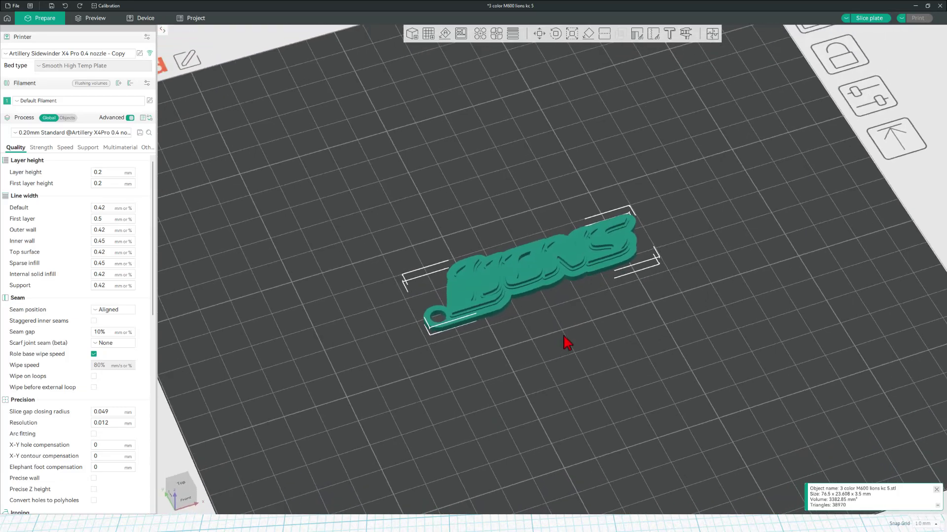
key("0")
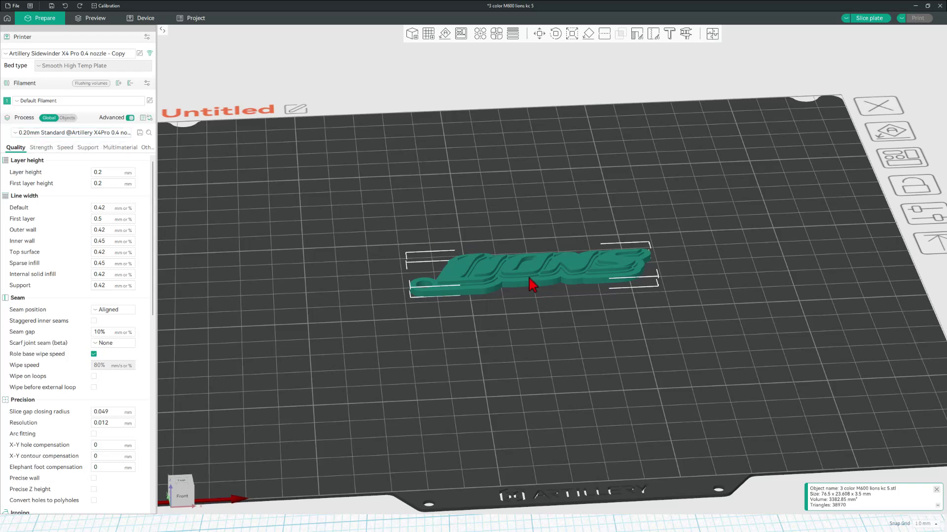
left_click(868, 18)
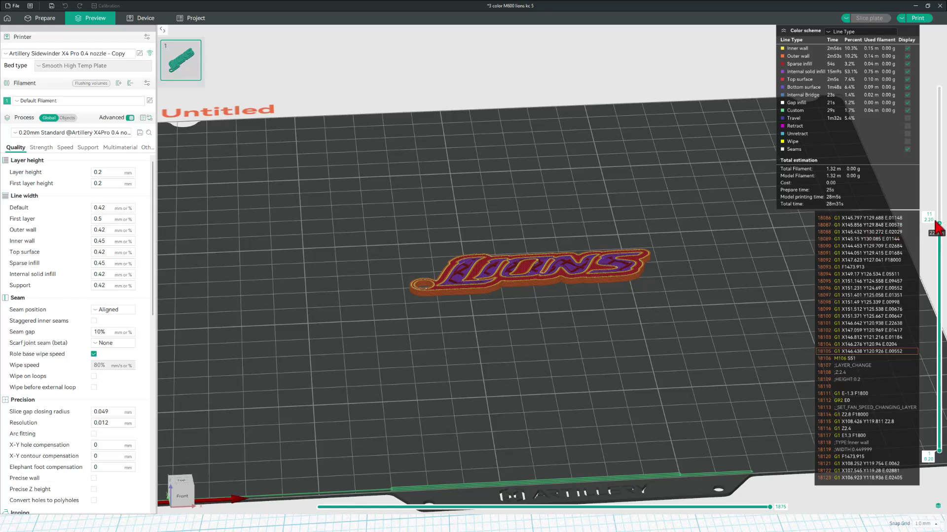
mouse_move(942, 229)
left_mouse_down()
mouse_move(942, 247)
mouse_move(942, 223)
left_mouse_up()
left_click(55, 132)
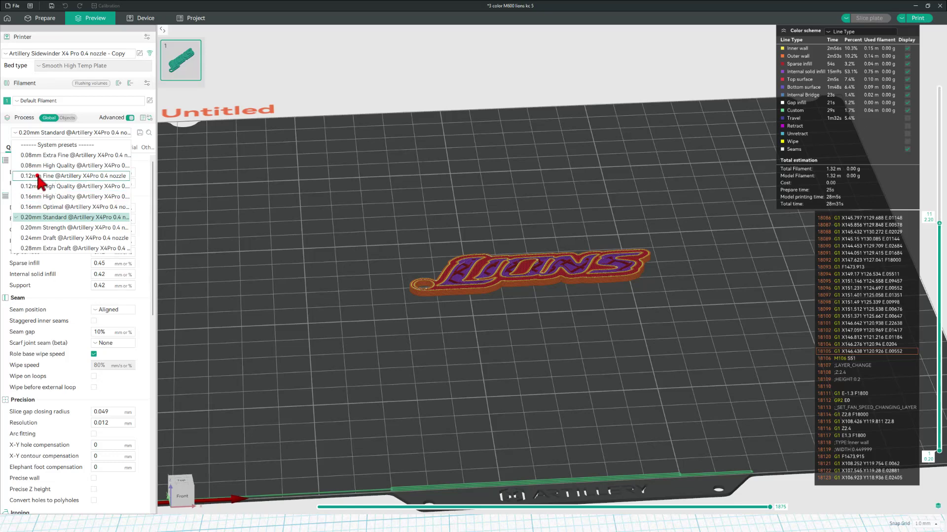
left_click(37, 176)
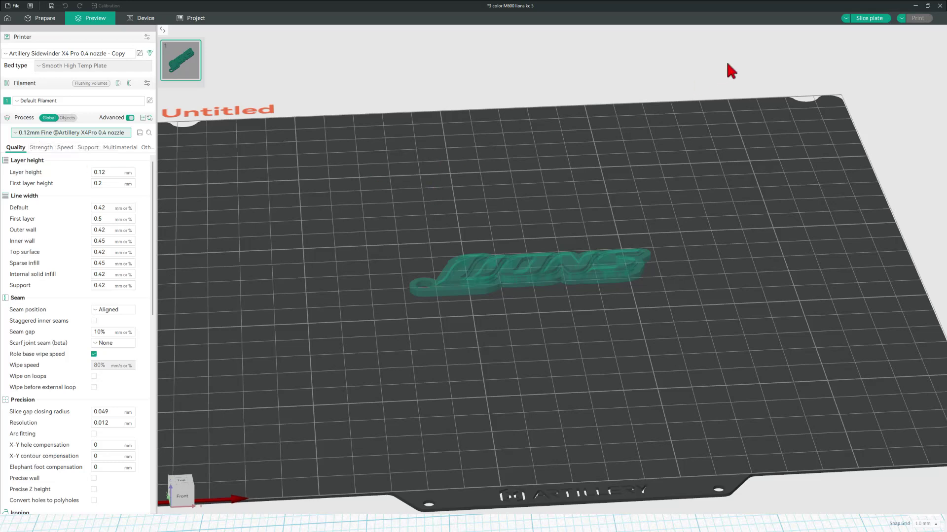
Re-slice with 0.12 mm layers and add an M600 custom G-code at layer 17 (2.12 mm)
left_click(863, 18)
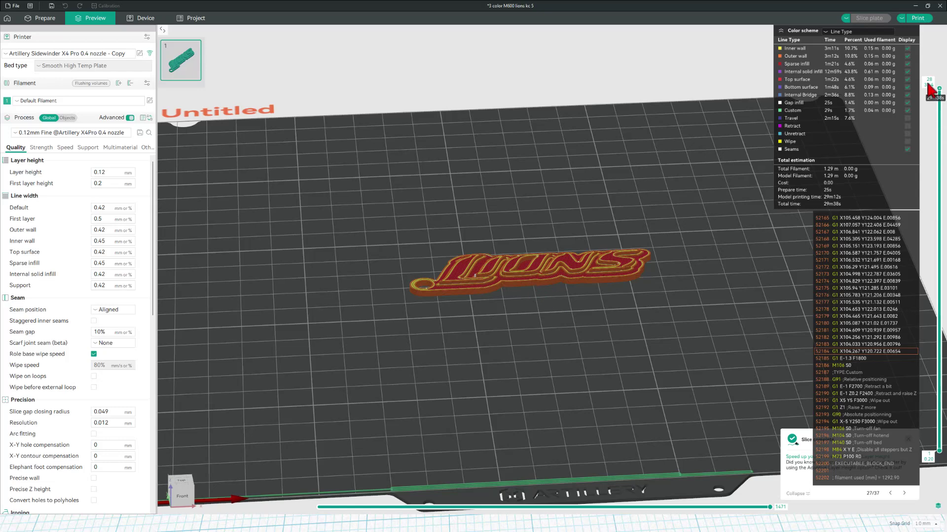
left_click_drag(939, 99, 943, 258)
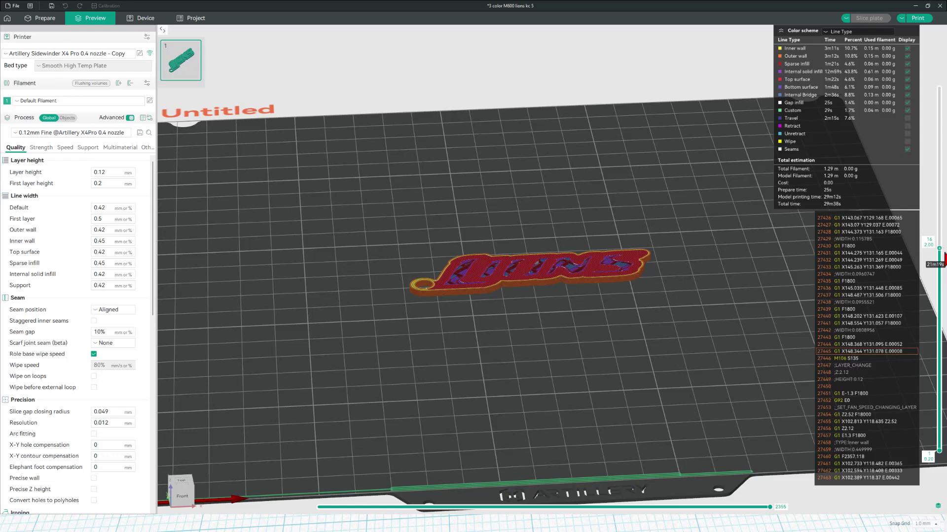
left_click_drag(943, 251, 934, 241)
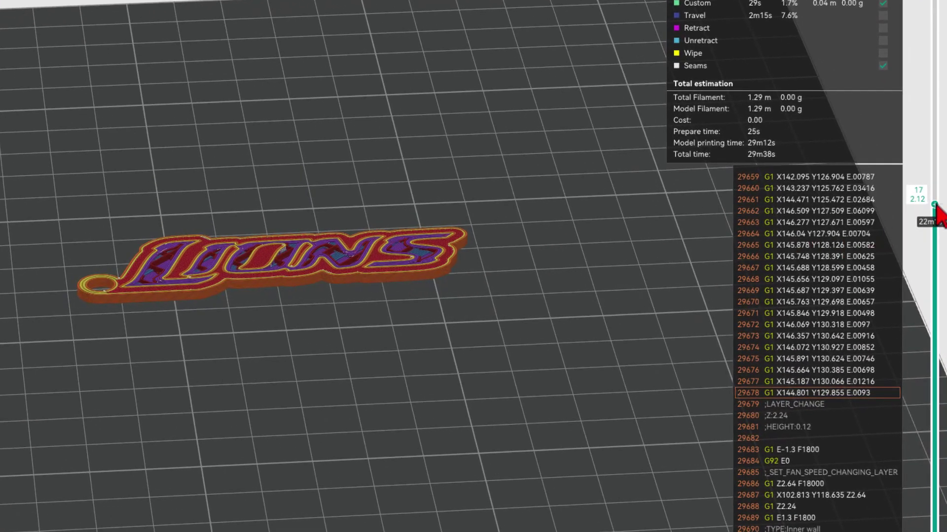
right_click(935, 206)
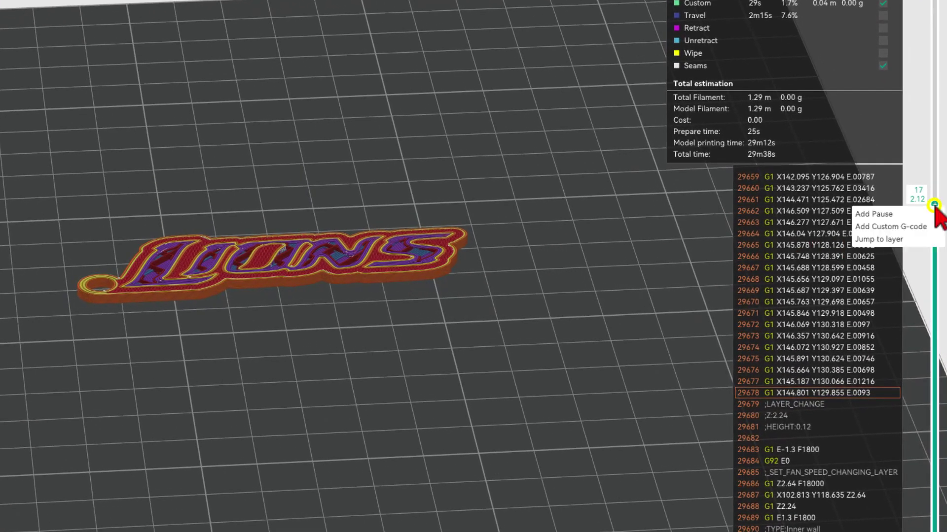
left_click(879, 228)
left_click(297, 250)
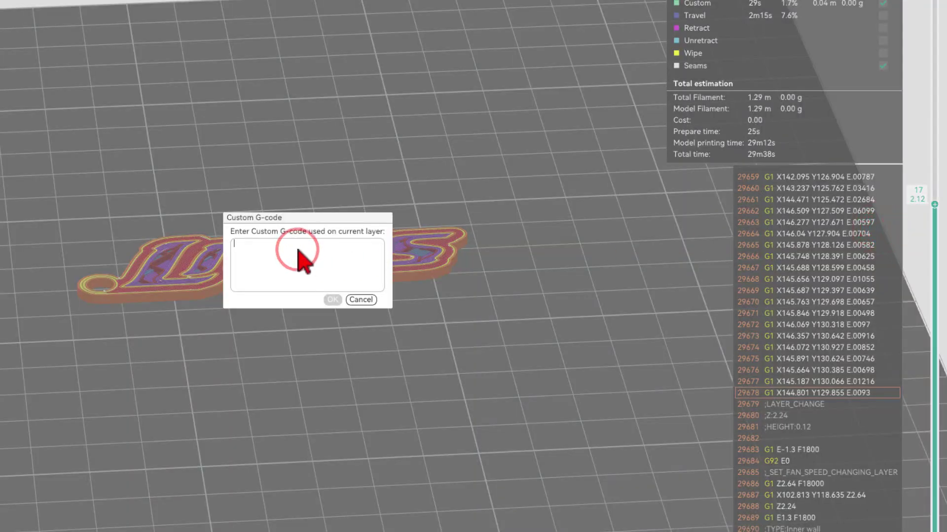
type("M600")
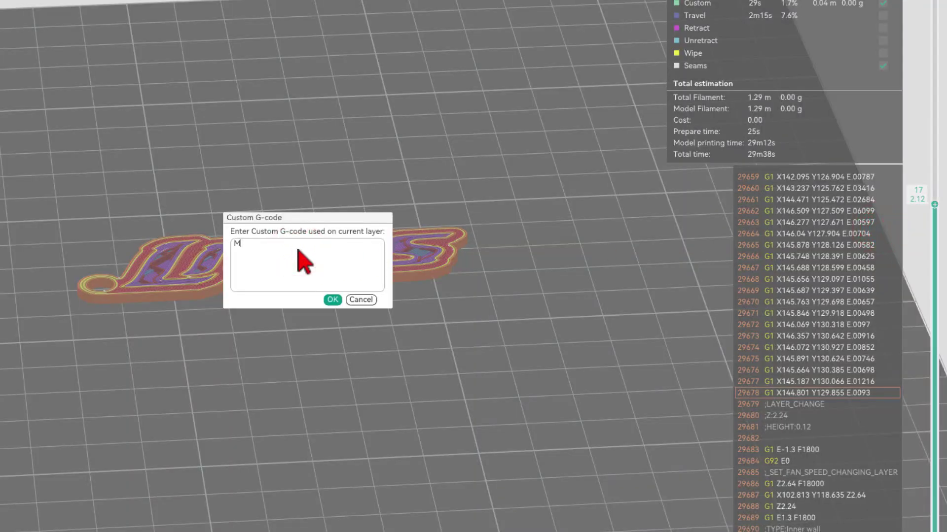
left_click(332, 301)
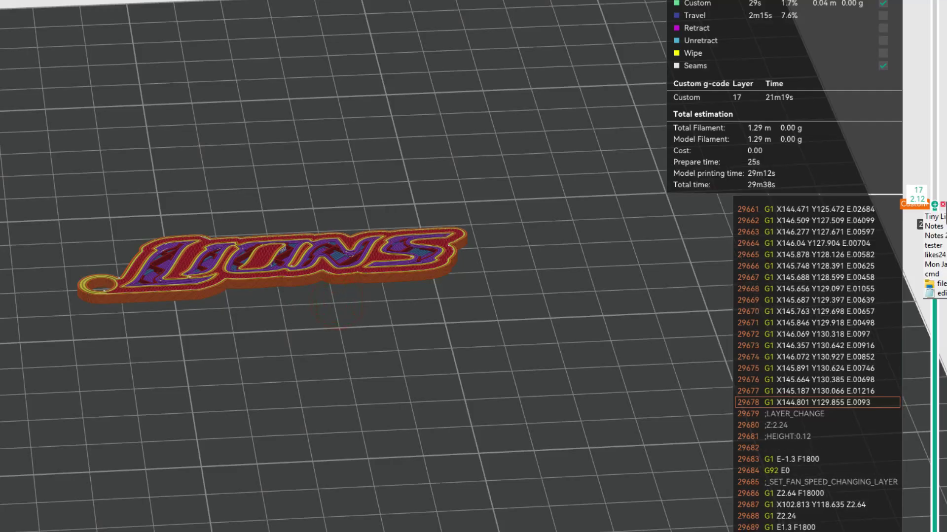
Insert a second M600 custom G-code at layer 21 (2.60 mm)
mouse_move(933, 208)
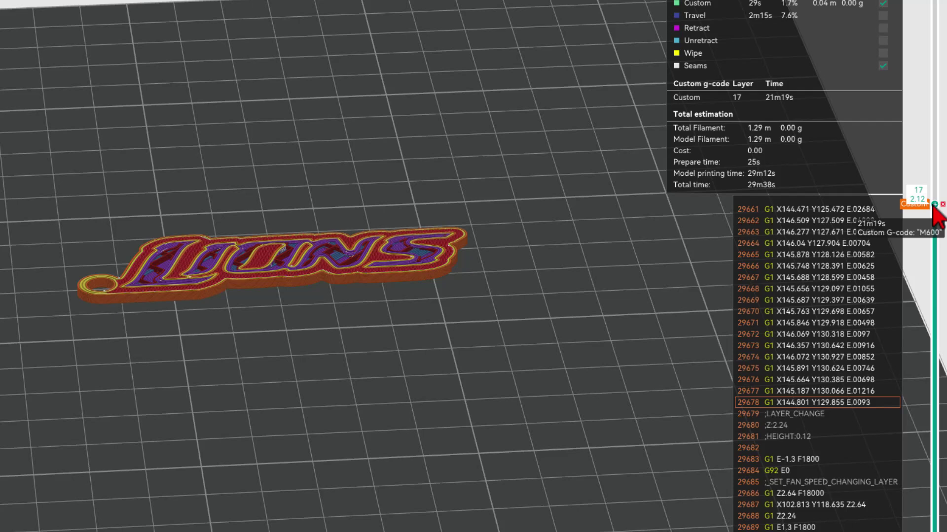
left_click_drag(934, 206, 935, 121)
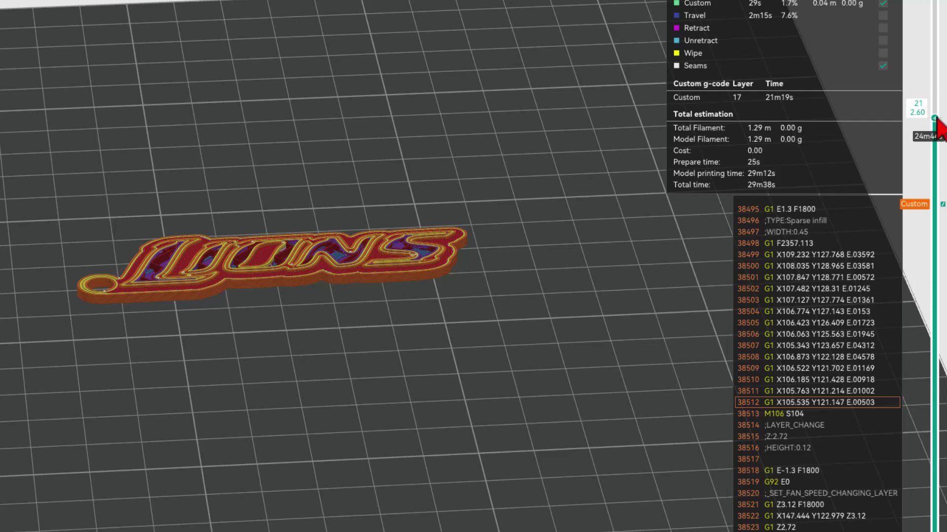
right_click(935, 118)
left_click(877, 138)
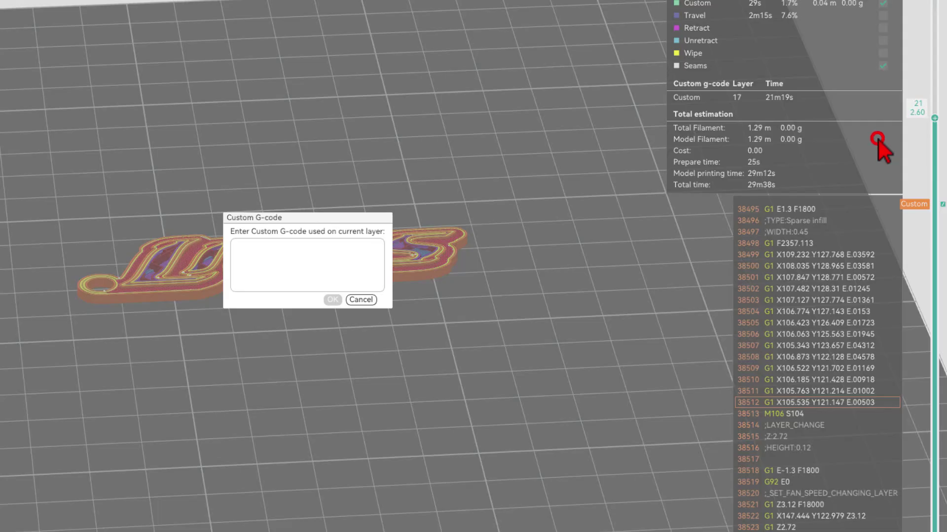
left_click(326, 272)
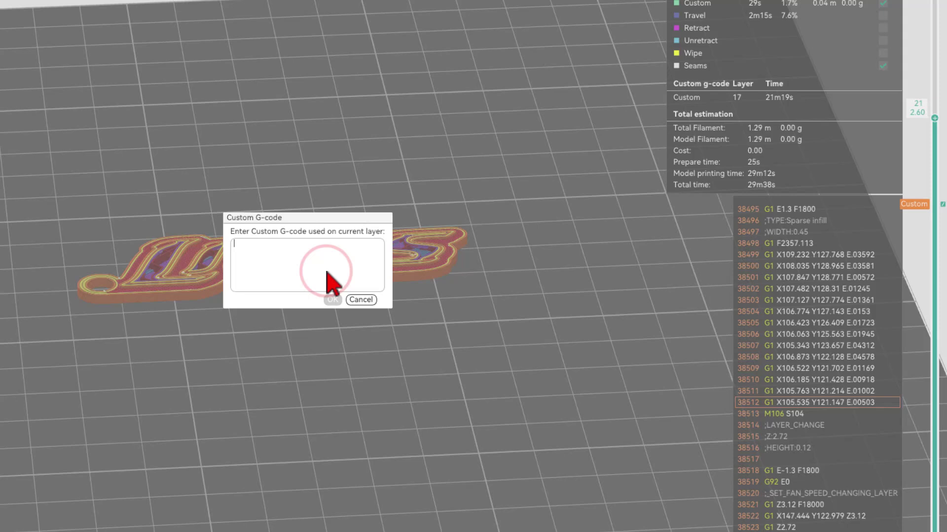
type("M600")
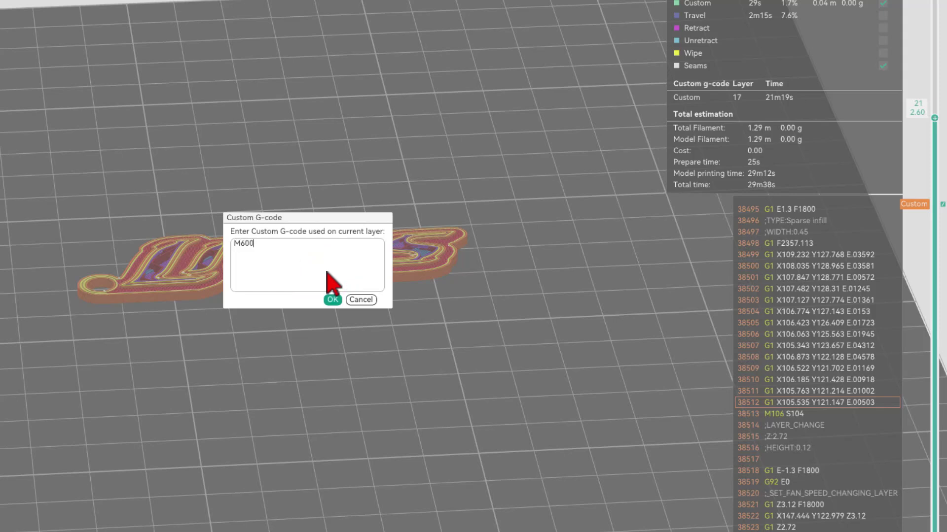
left_click(329, 299)
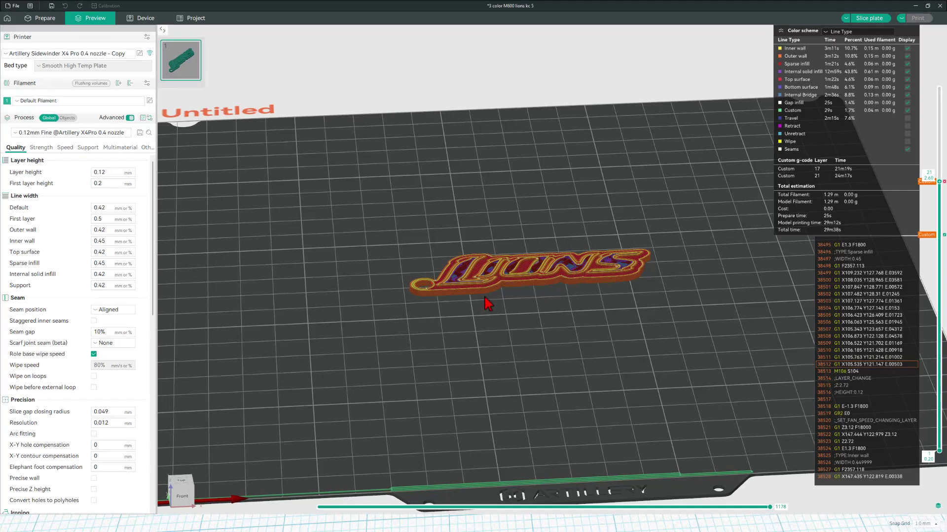
Re-slice and upload 3 color M600 lions kc 5_PLA_X4Pro.gcode to the X4 Pro to print
left_click(863, 18)
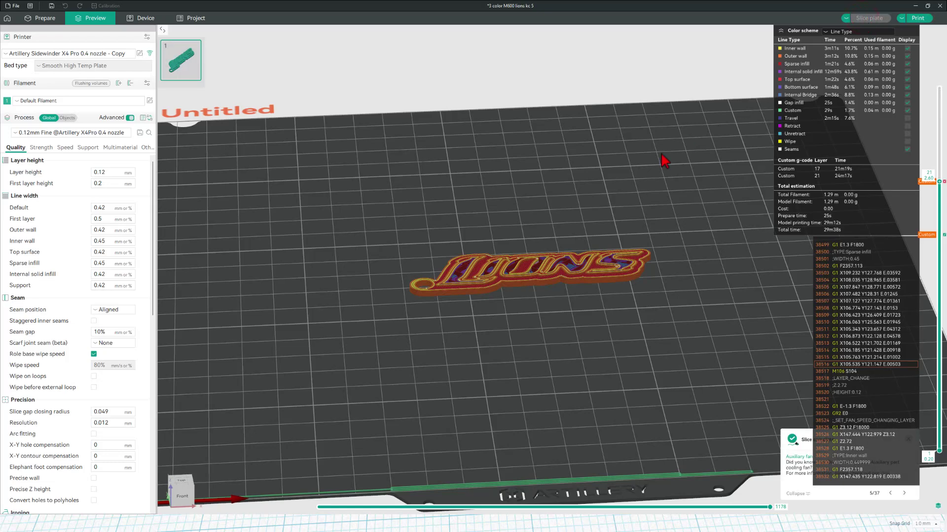
left_click(918, 19)
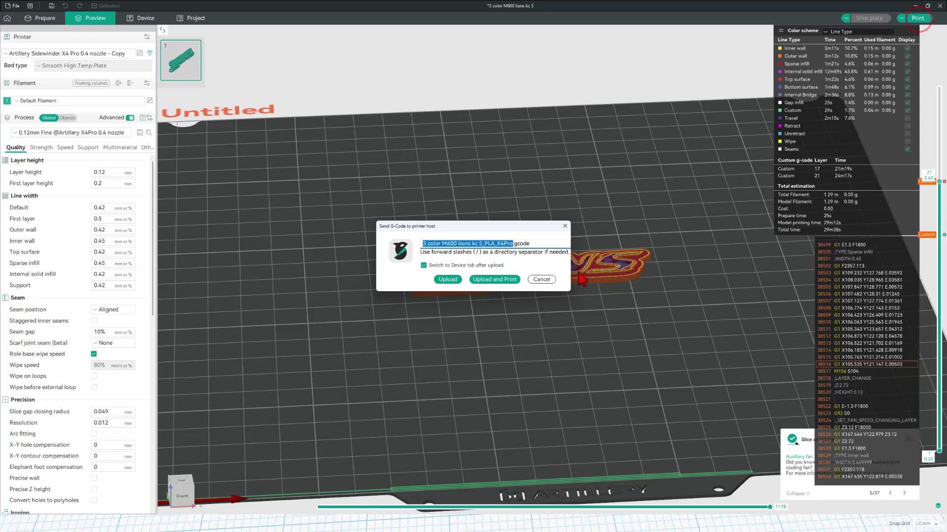
left_click(495, 280)
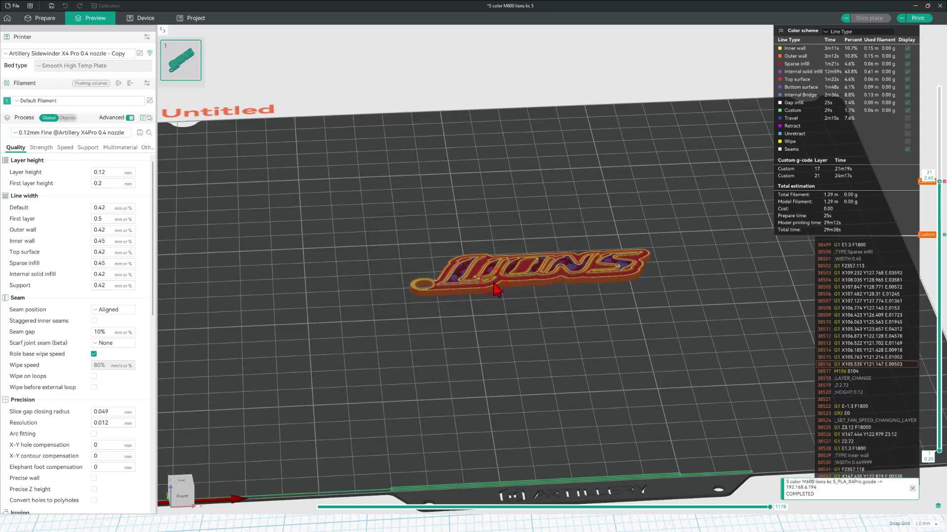